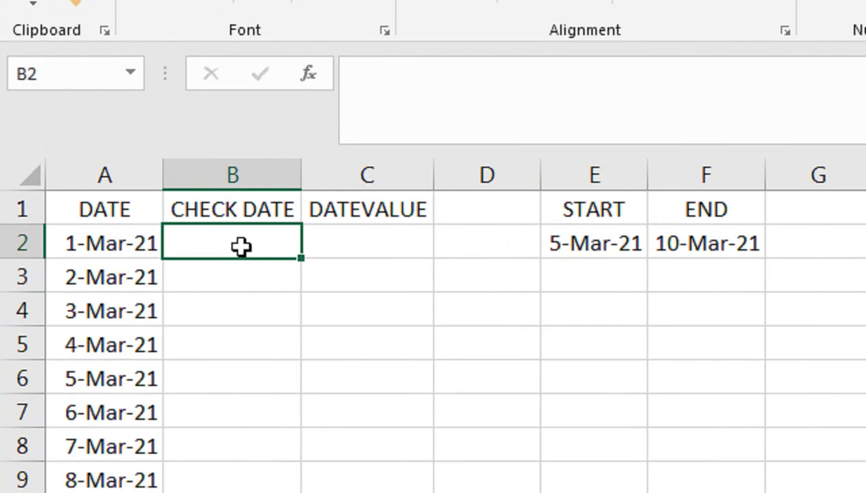
Step: Start an AND formula in B2 whose first condition tests A2>=$E$2, with the start date as an absolute reference
type("A")
key("BackSpace")
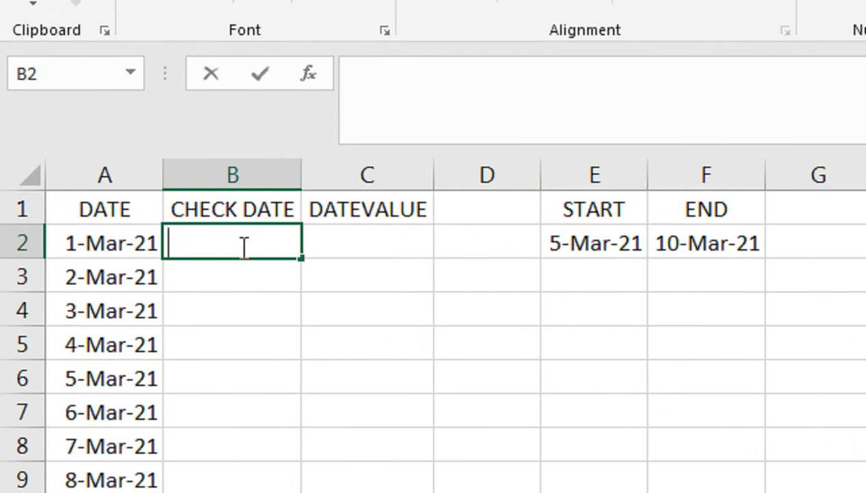
type("=")
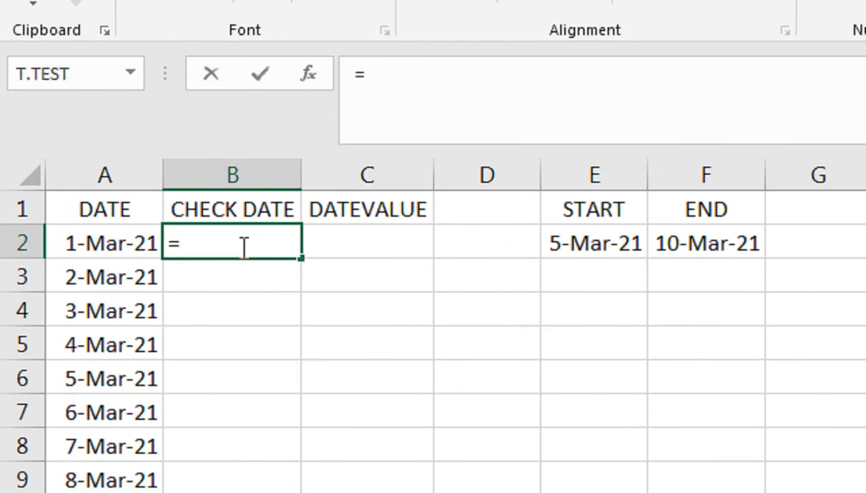
type("AN")
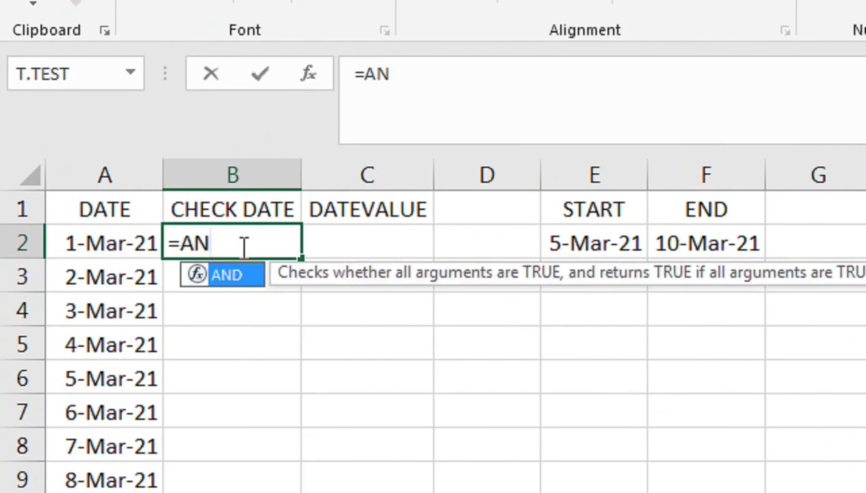
type("D(")
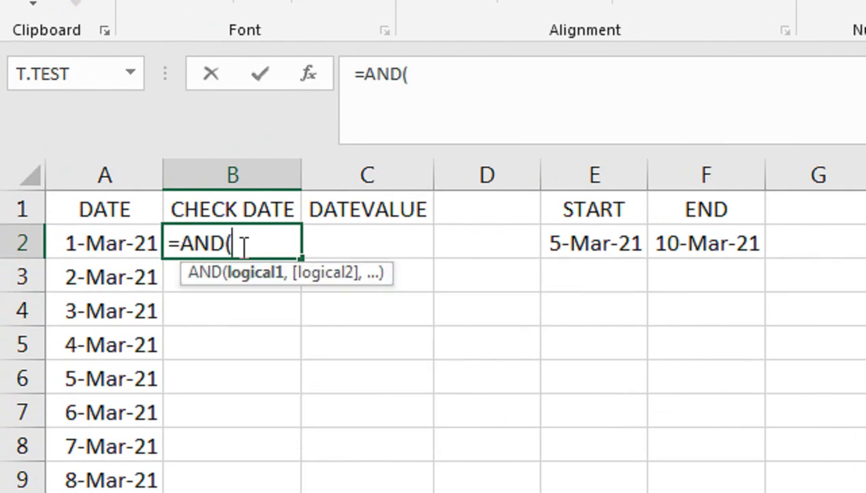
left_click(93, 244)
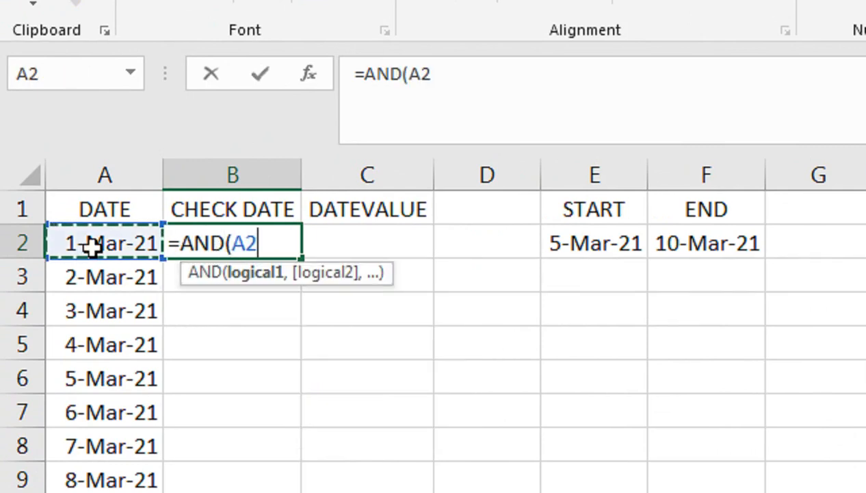
type(">=")
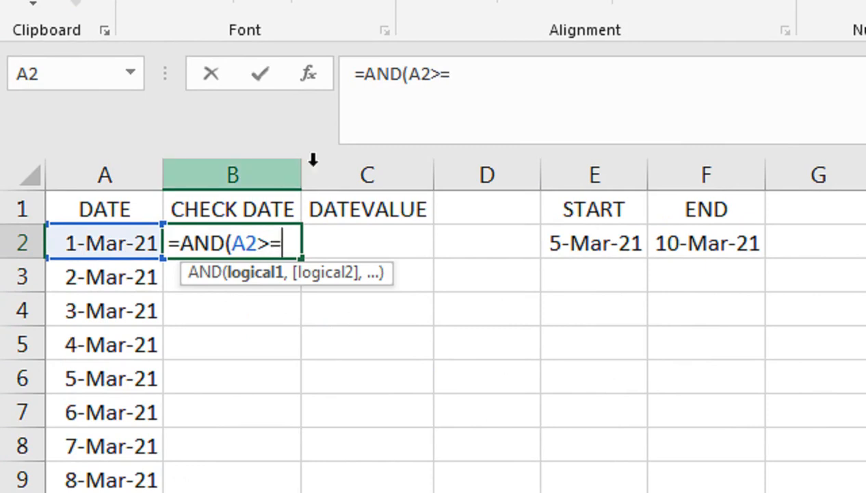
left_click(564, 245)
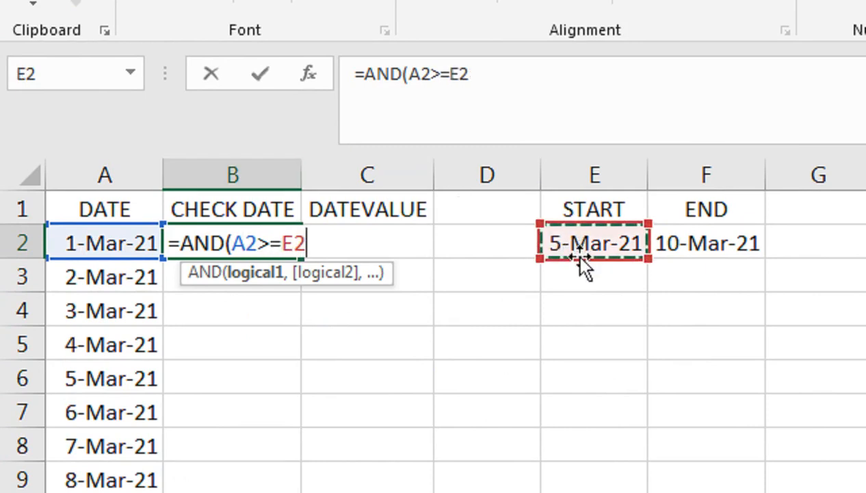
key("F4")
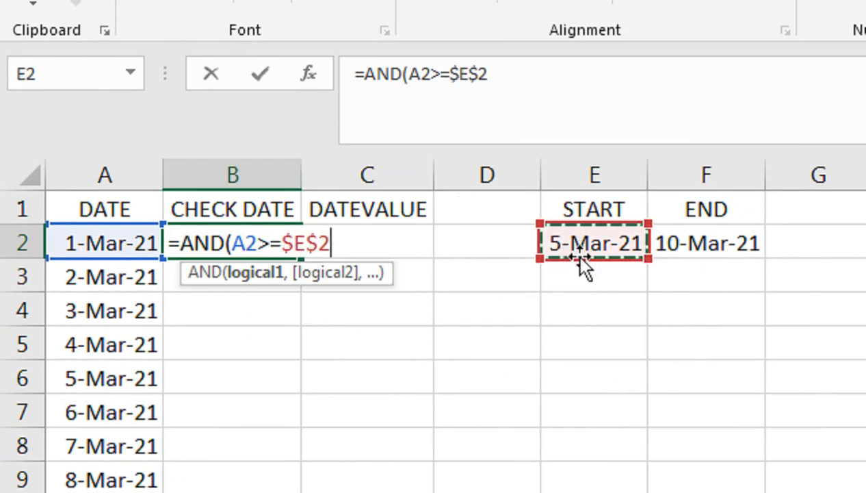
Step: Complete B2's AND formula with the condition A2<=$F$2 and fill it down the CHECK DATE column
type(",")
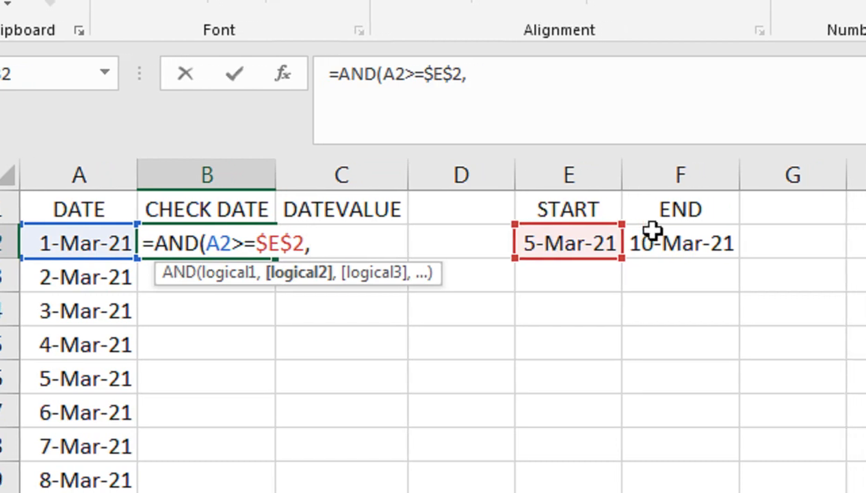
left_click(130, 240)
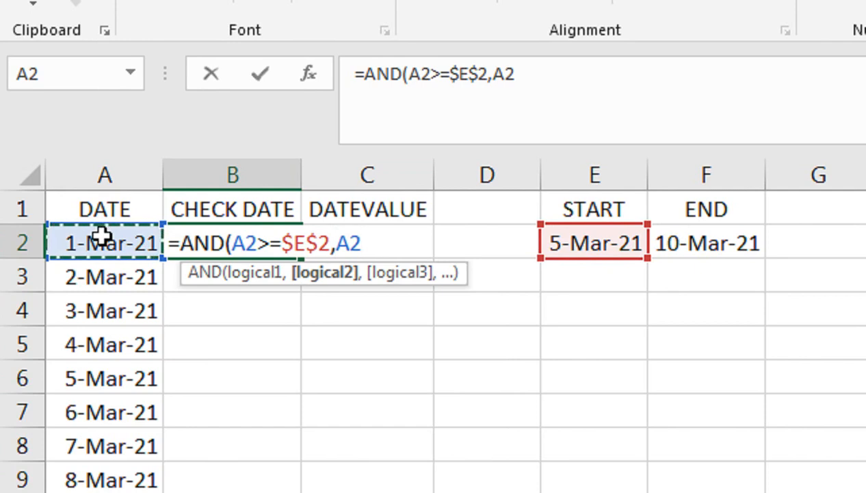
type("<=")
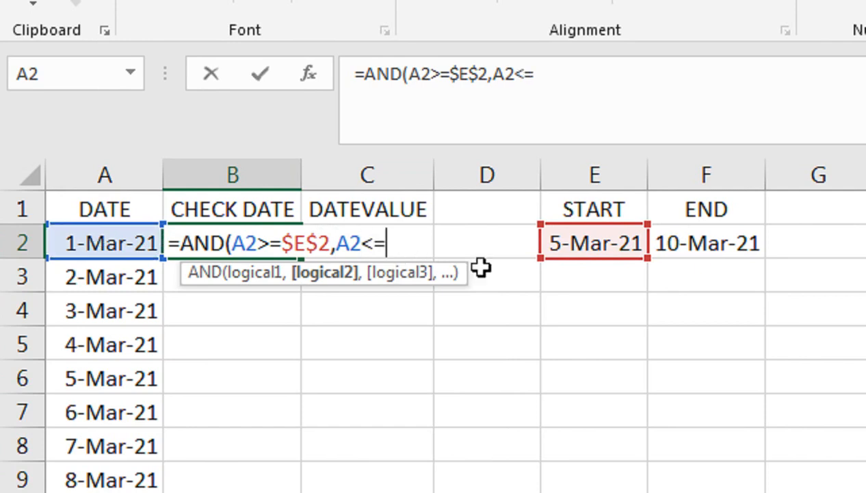
left_click(665, 234)
key("F4")
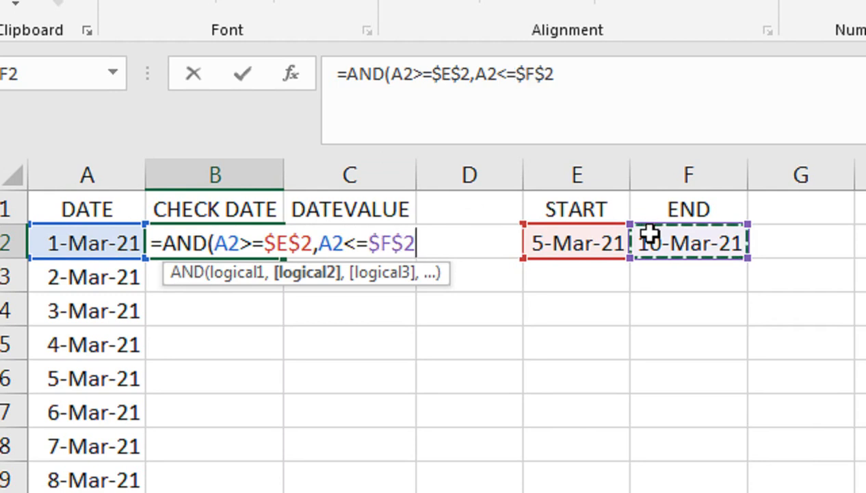
type(")")
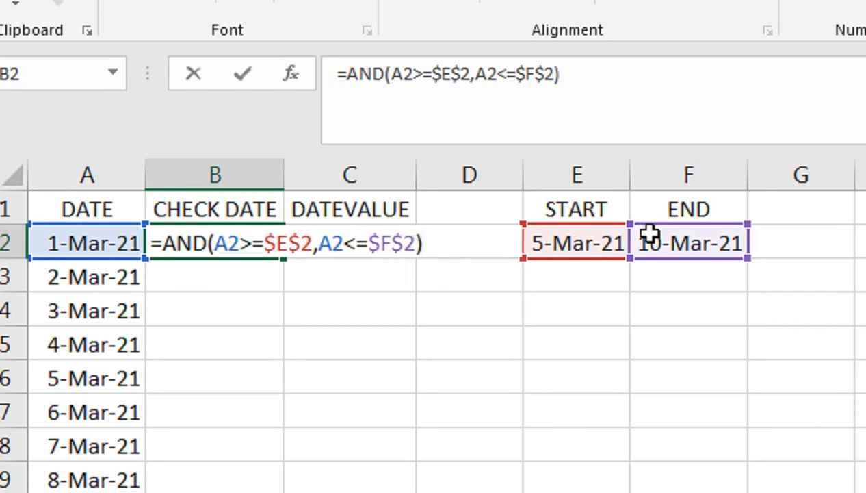
key("Return")
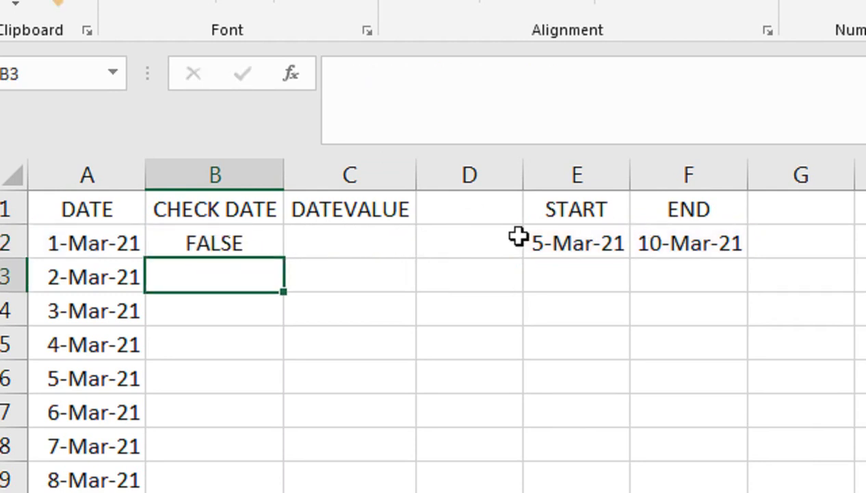
left_click(223, 232)
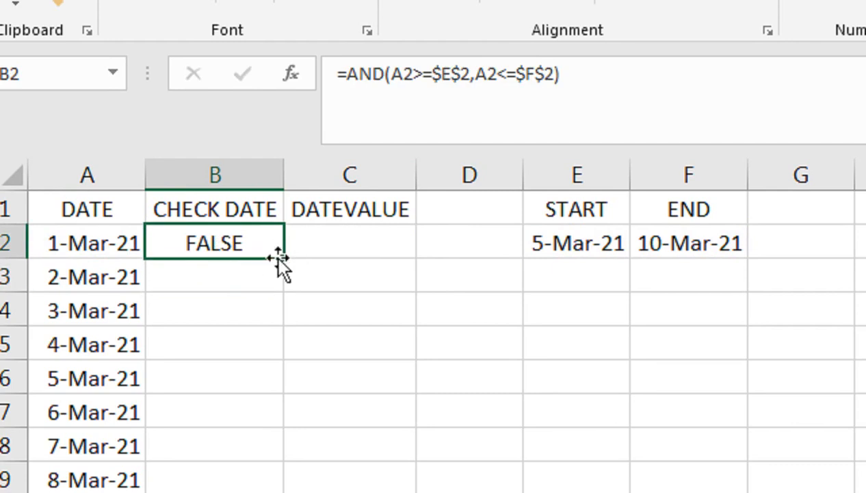
double_click(283, 258)
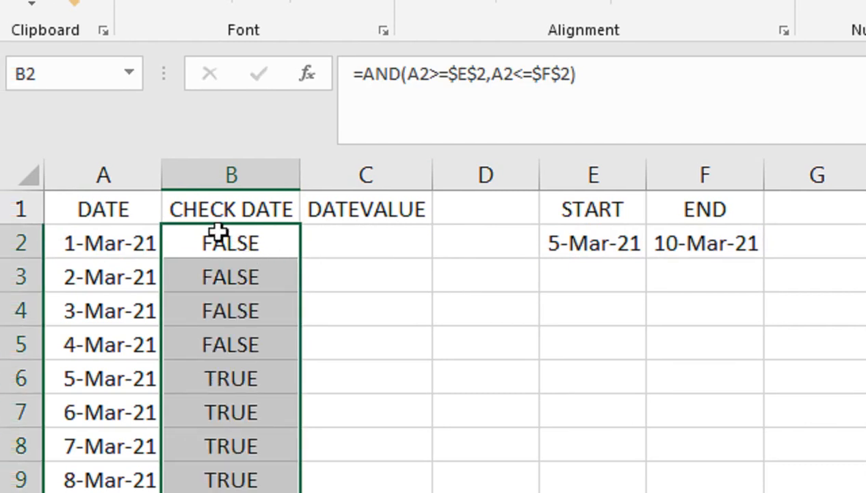
Step: Wrap the AND test in B2 in an IF function that returns "YES" when true and "NO" when false
double_click(195, 241)
left_click(176, 243)
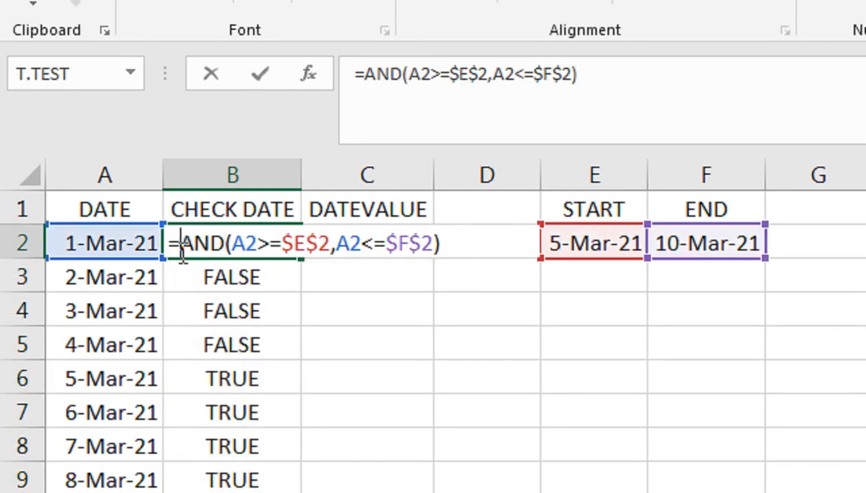
type("IF(")
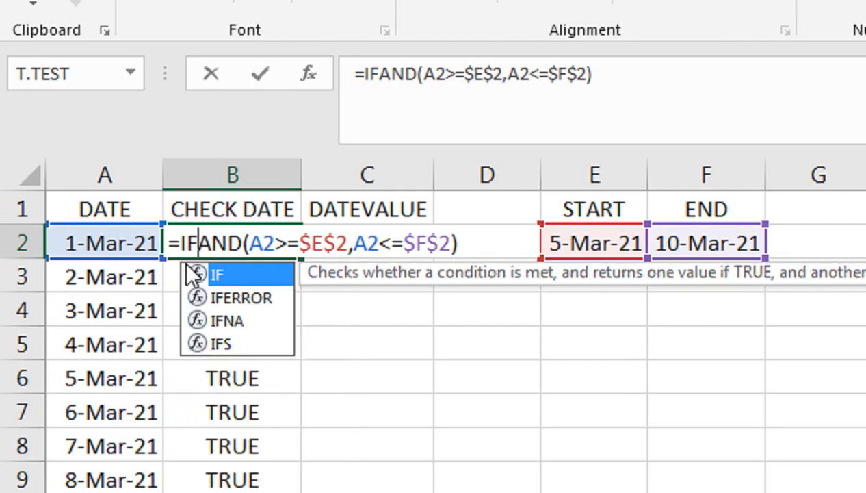
left_click(484, 243)
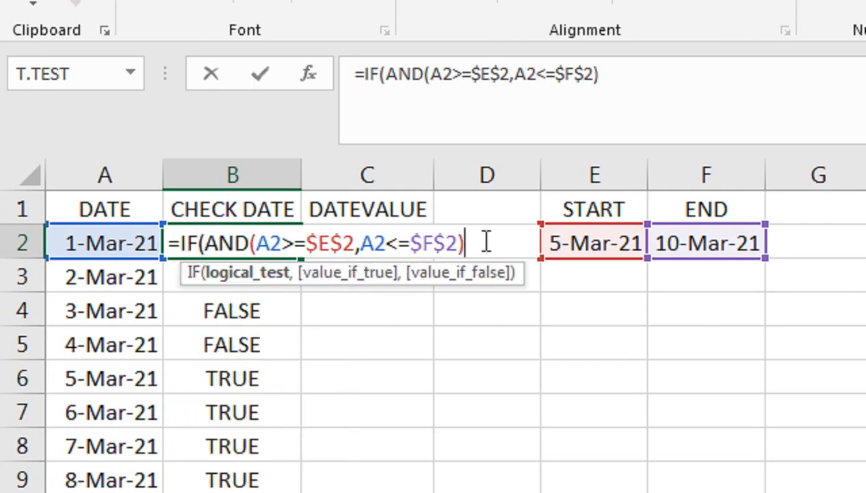
type(",\"")
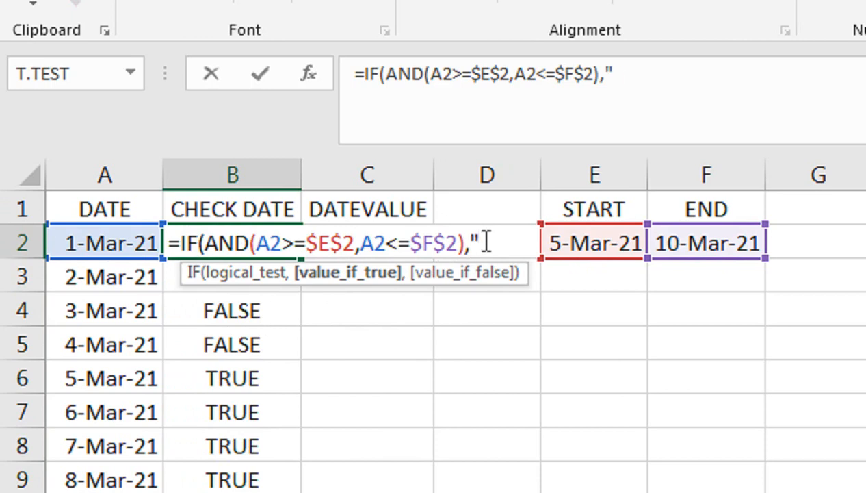
type("YES\",")
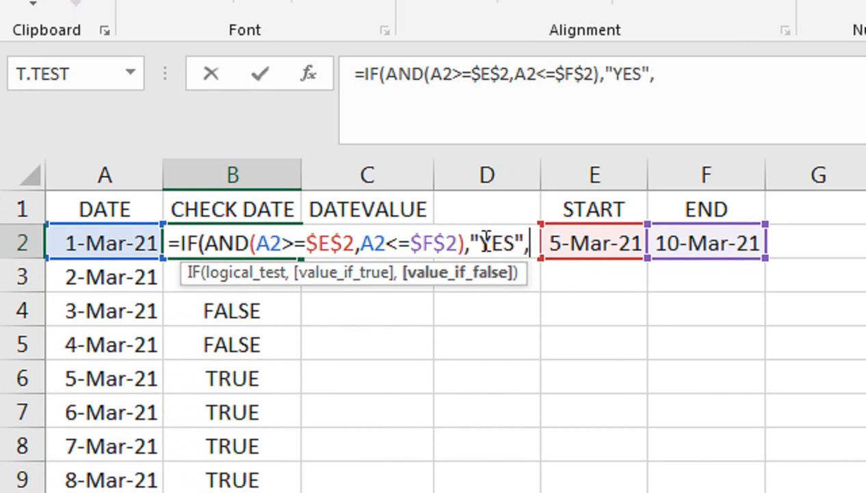
type("\"NO\")")
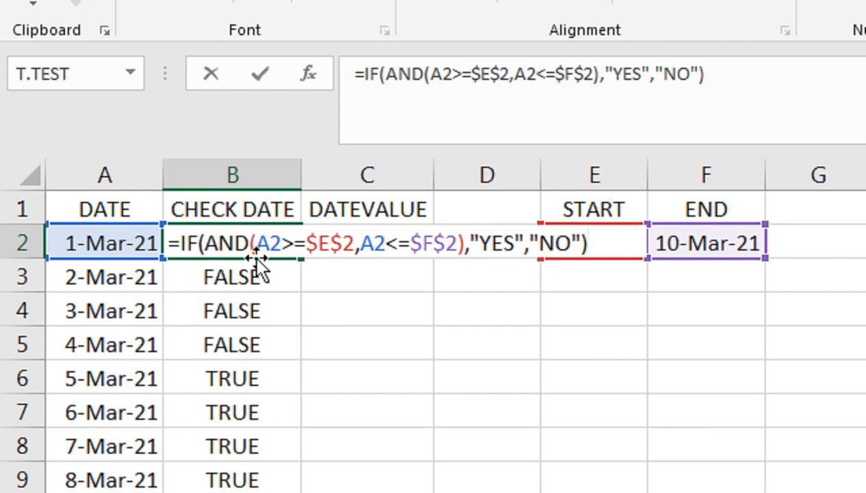
key("Return")
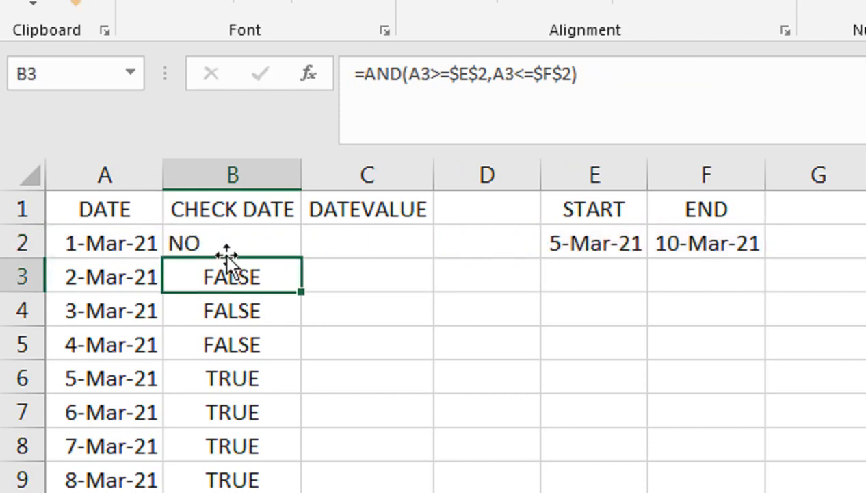
Step: Fill B2's IF formula down the CHECK DATE column and center the cells horizontally
left_click(287, 248)
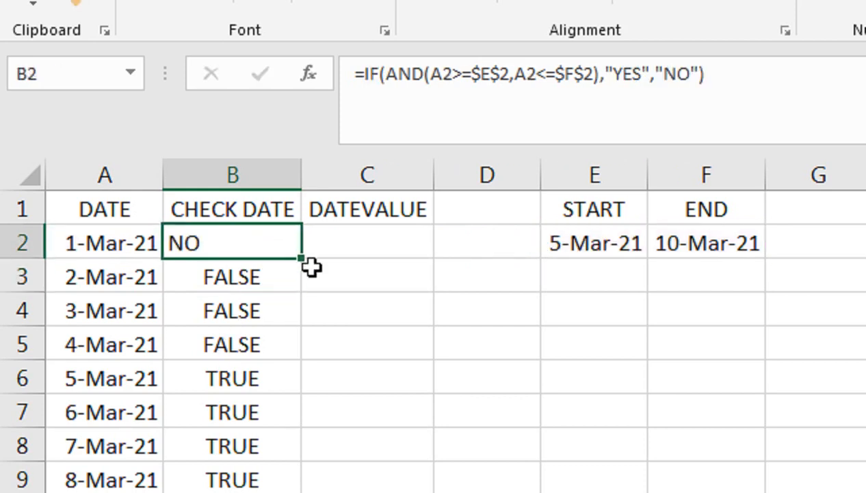
double_click(302, 259)
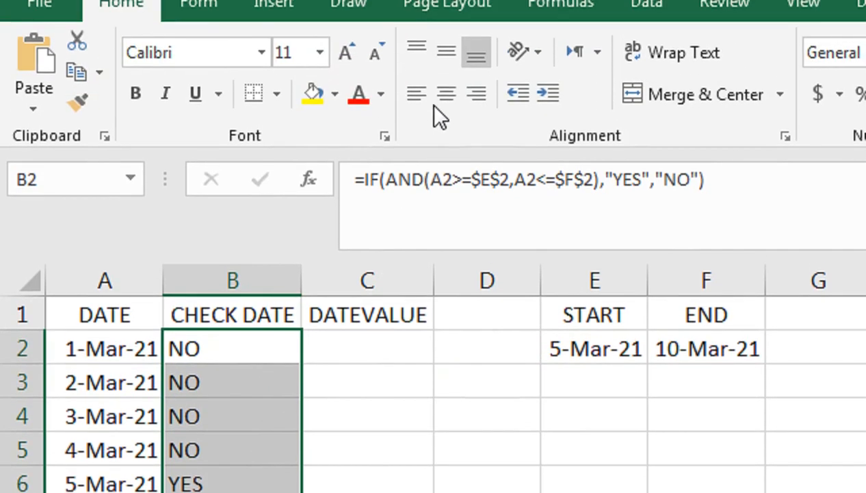
left_click(447, 91)
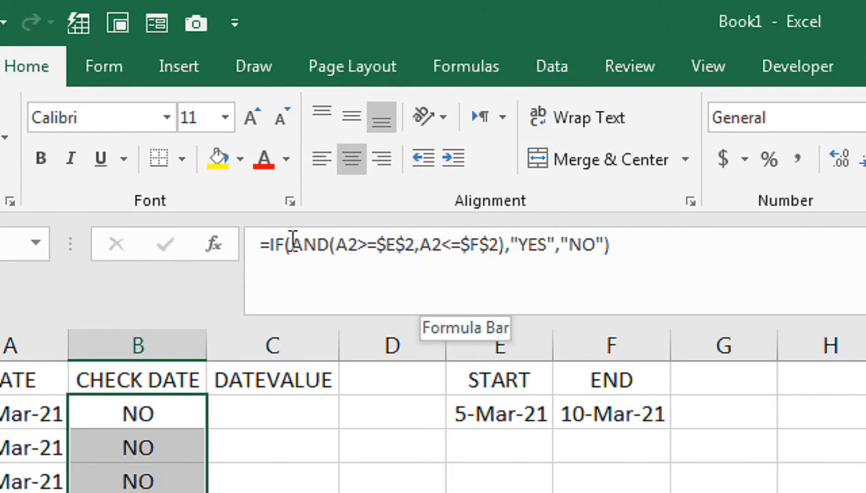
Step: Copy only the AND(A2>=$E$2,A2<=$F$2) part of B2's formula and leave the formula itself as it is
left_click_drag(292, 243, 506, 252)
key("ctrl+c")
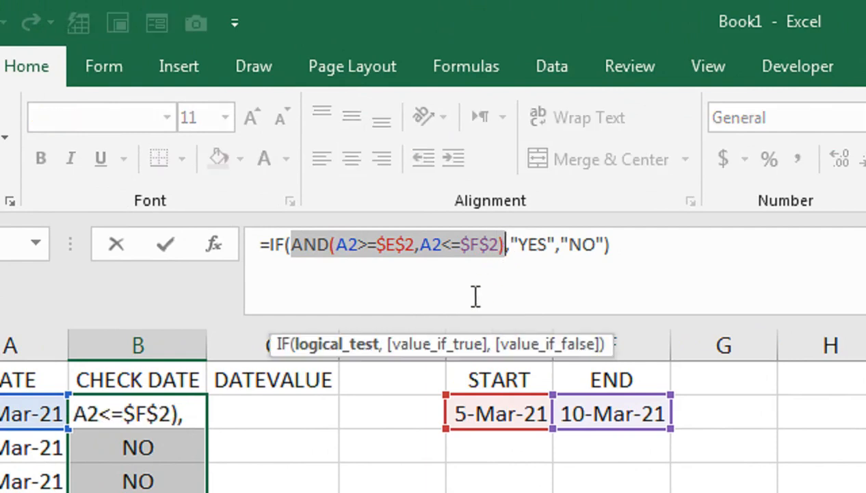
key("Return")
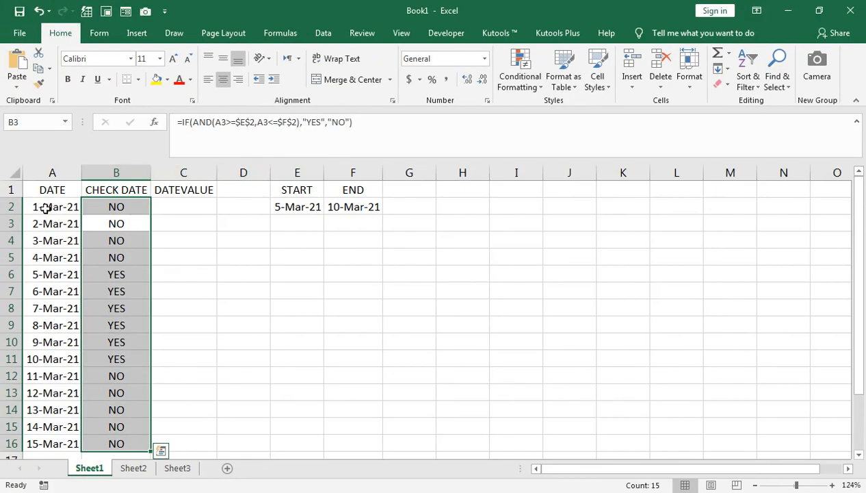
Step: Set up a new formula-based conditional formatting rule for A2:A16 with the copied AND(A2>=$E$2,A2<=$F$2) as its formula
left_click(2, 420)
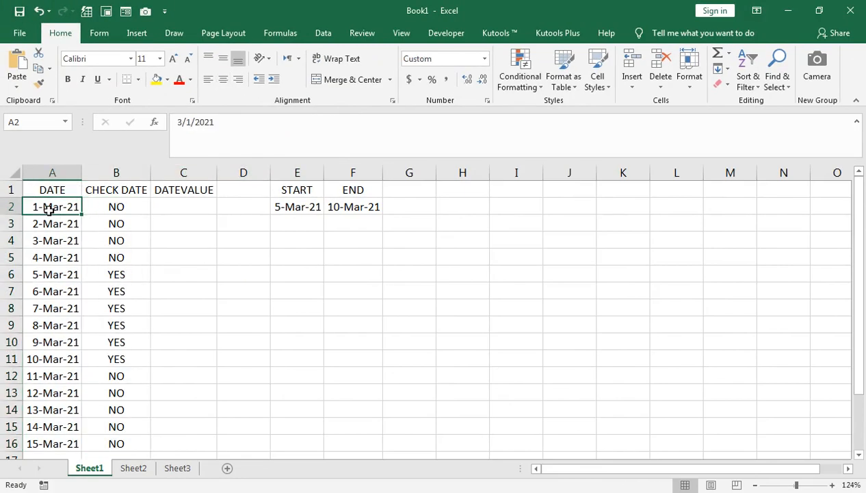
key("ctrl+shift+Down")
left_click(519, 81)
left_click(539, 252)
left_click(422, 316)
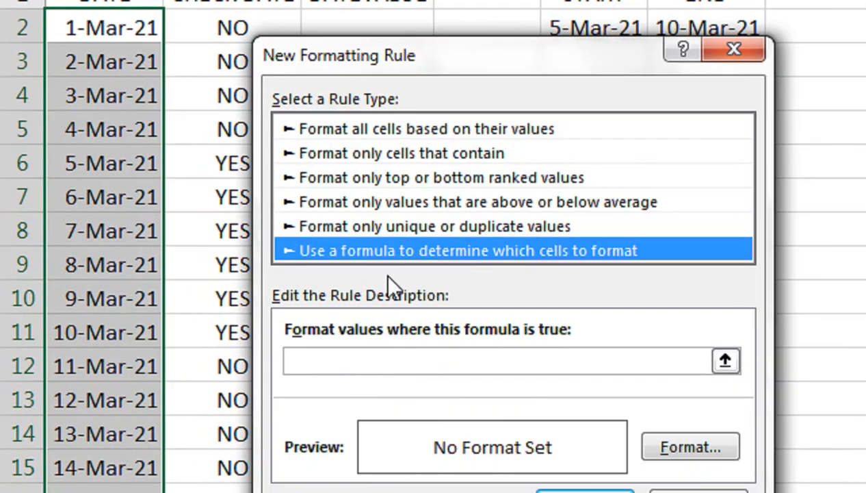
left_click(360, 361)
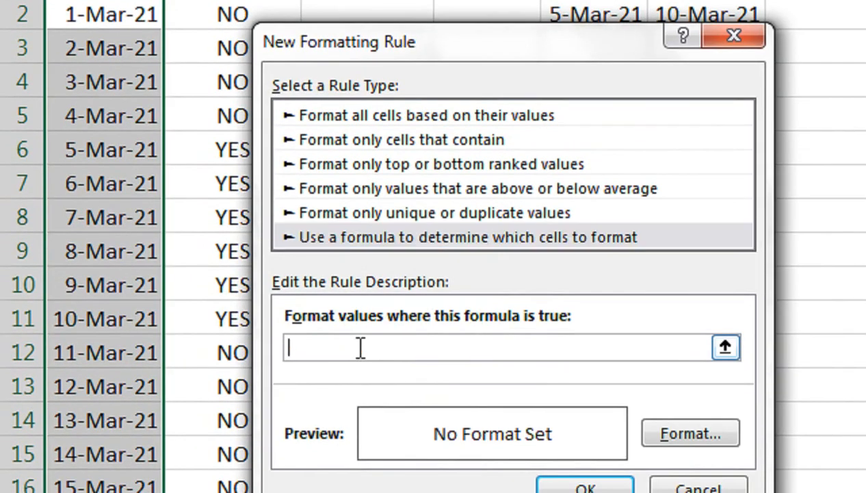
key("ctrl+v")
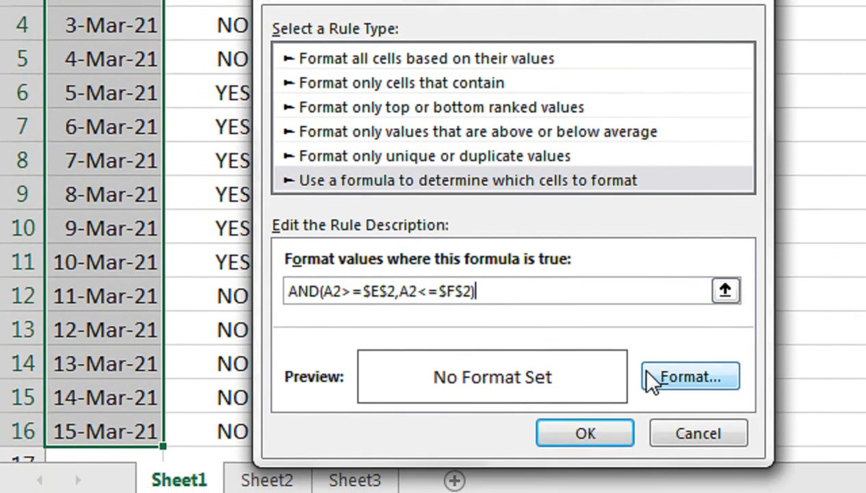
Step: Give the new rule a dark orange-brown fill with bold white text and create the rule
left_click(654, 432)
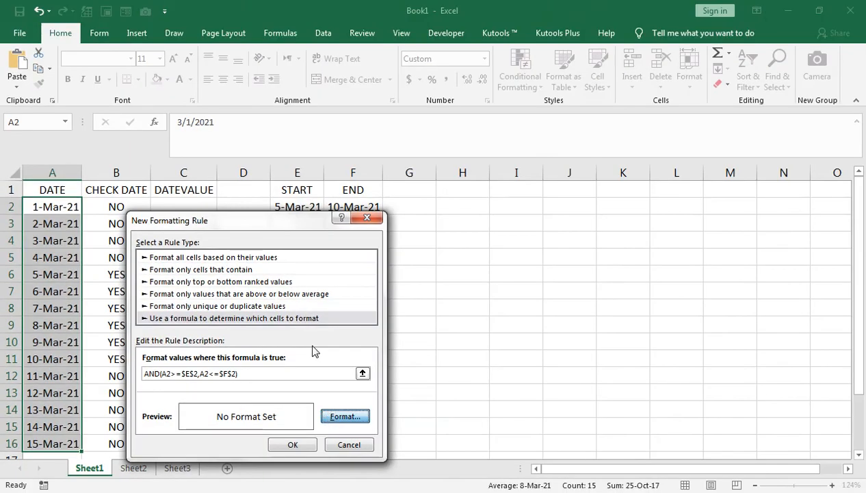
left_click(267, 186)
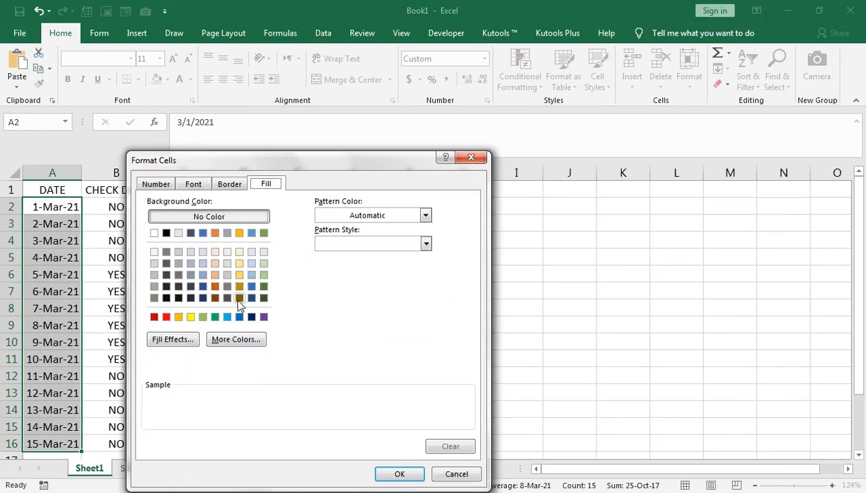
left_click(215, 298)
left_click(194, 185)
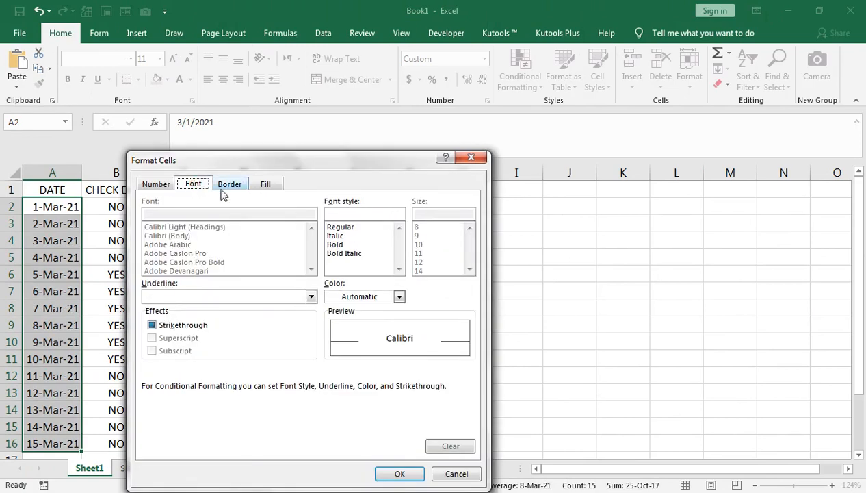
left_click(331, 244)
left_click(347, 298)
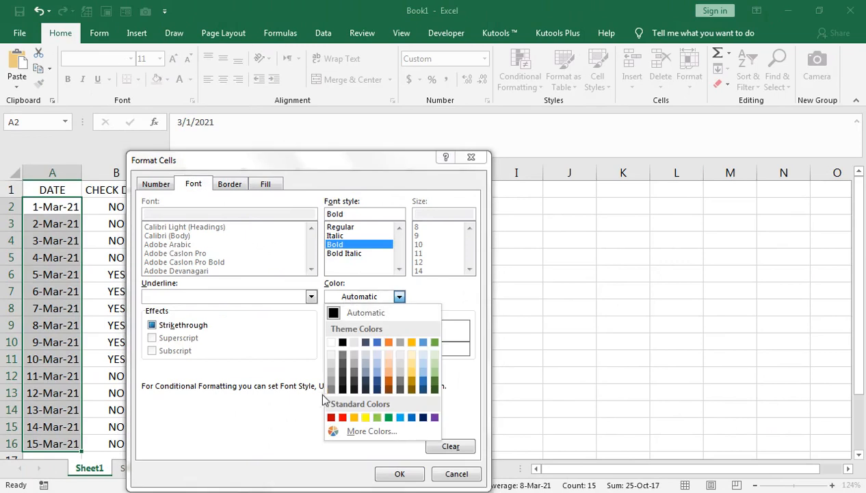
left_click(333, 344)
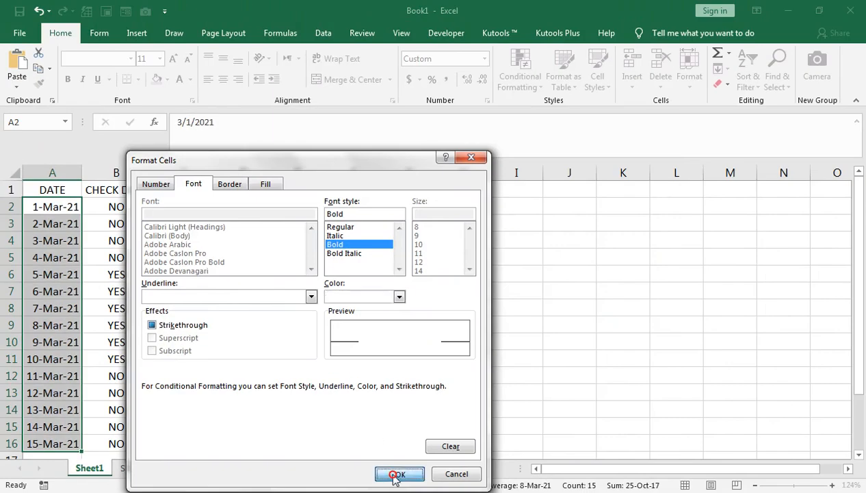
left_click(399, 474)
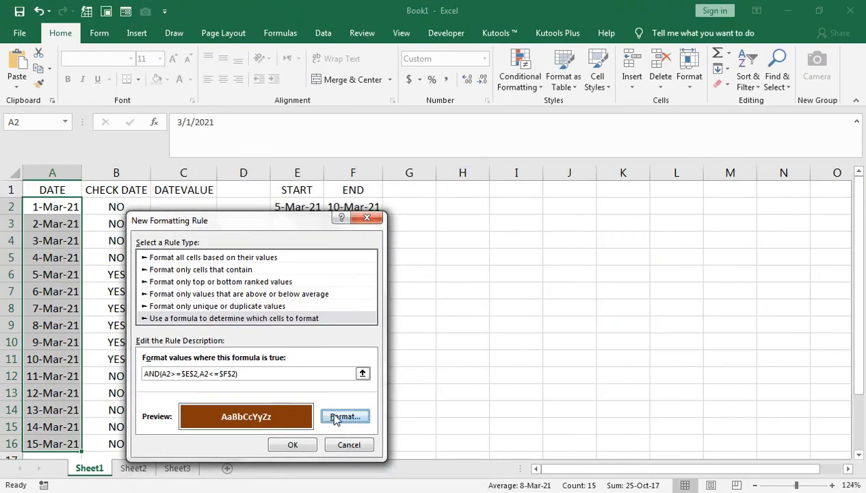
left_click(306, 443)
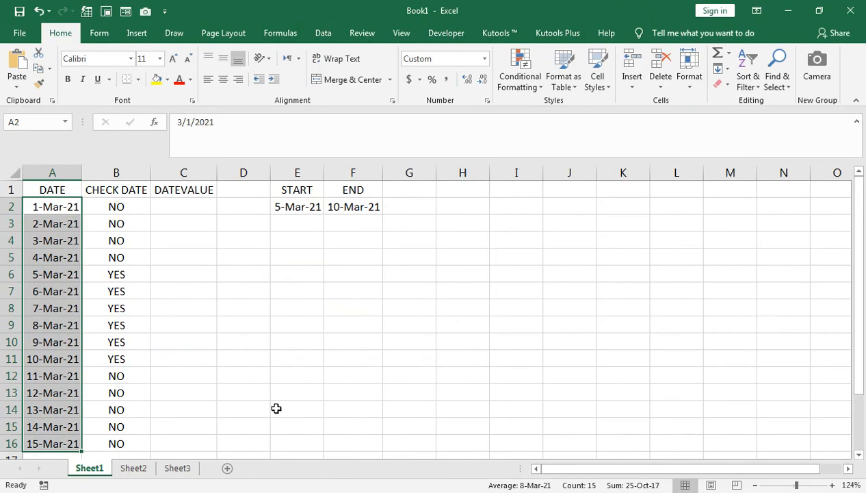
Step: Remove the quotation marks from the conditional formatting rule so its formula is =AND(A2>=$E$2,A2<=$F$2), and apply it to A2:A16
key("ctrl+q")
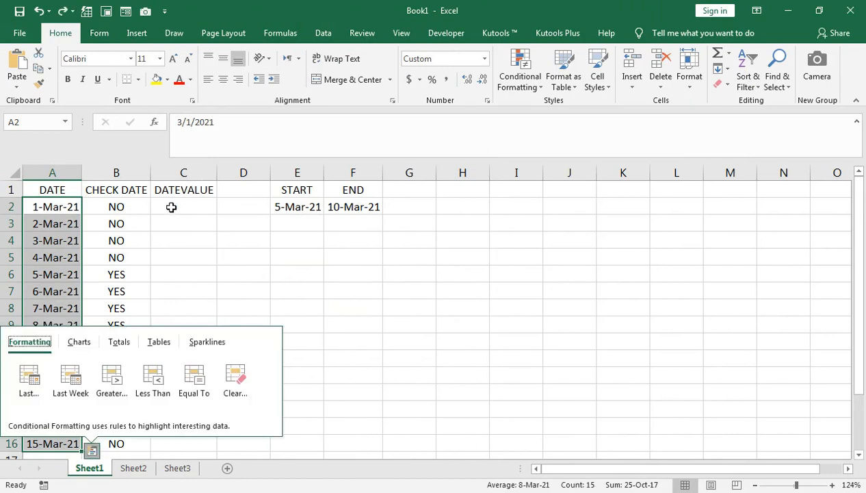
left_click(532, 83)
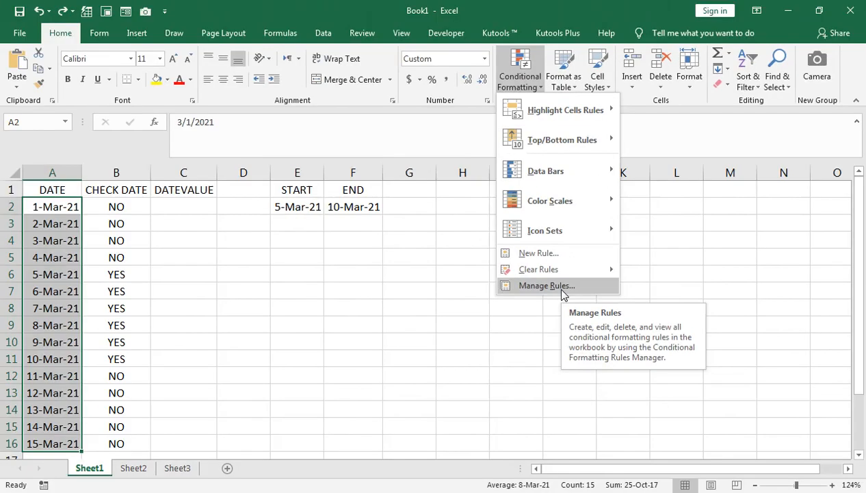
left_click(562, 290)
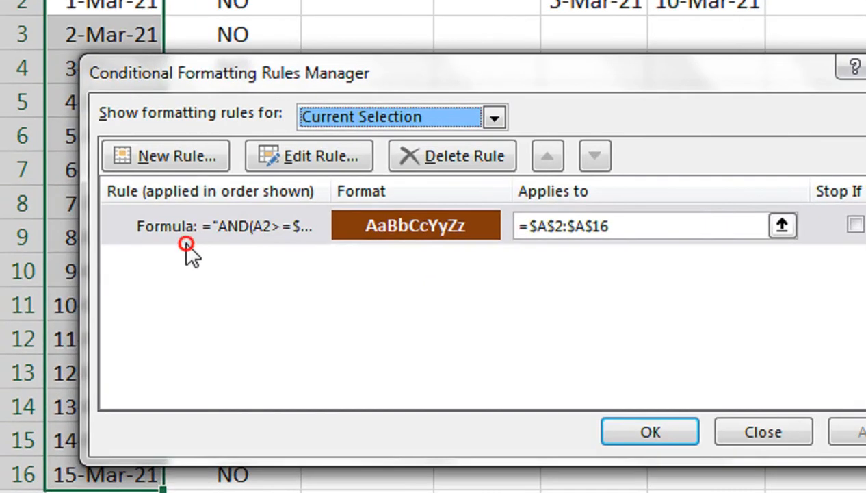
left_click(117, 320)
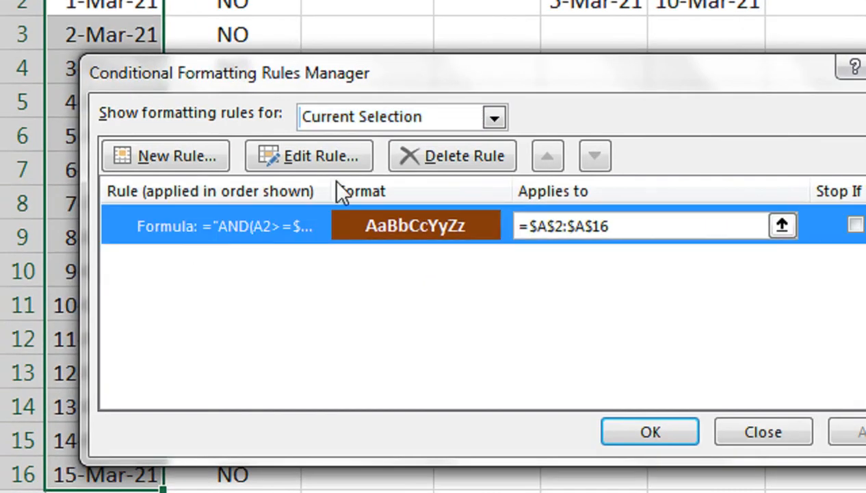
left_click(319, 157)
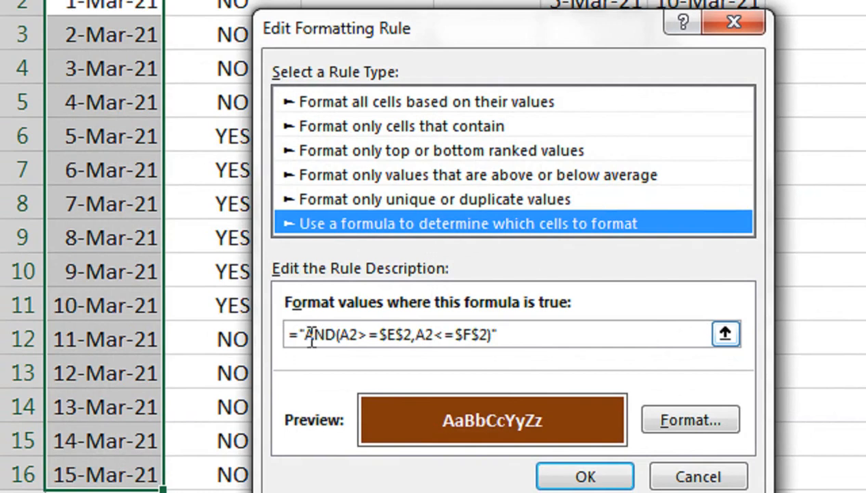
left_click(304, 335)
key("BackSpace")
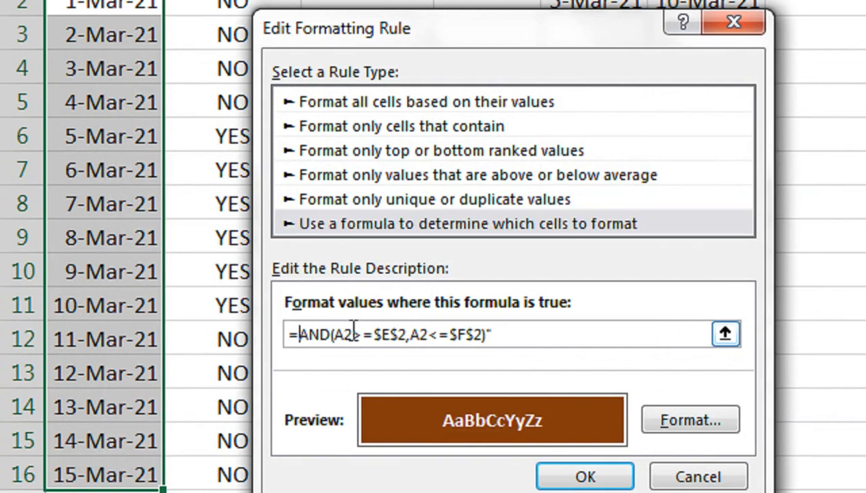
left_click(510, 334)
key("BackSpace")
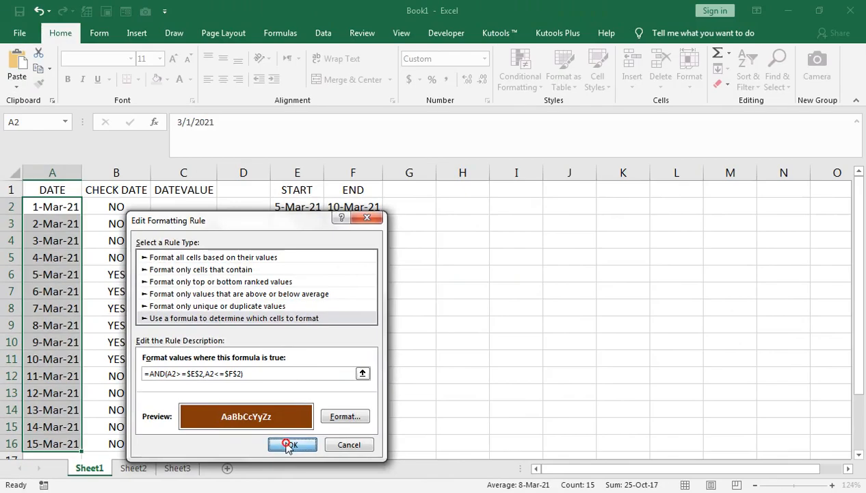
left_click(568, 404)
left_click(439, 422)
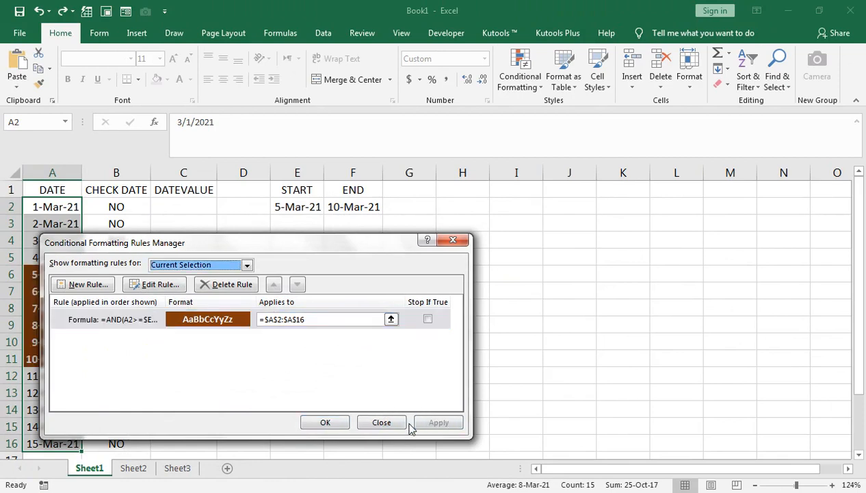
left_click_drag(245, 243, 412, 223)
left_click(507, 403)
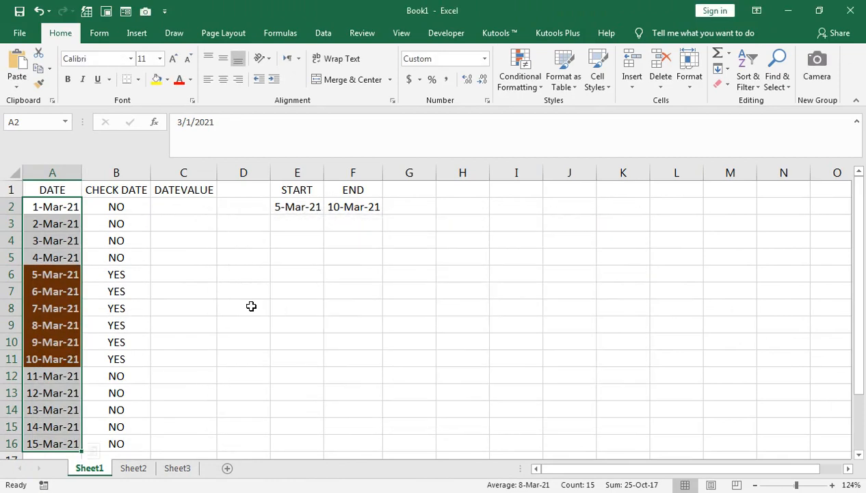
left_click(521, 89)
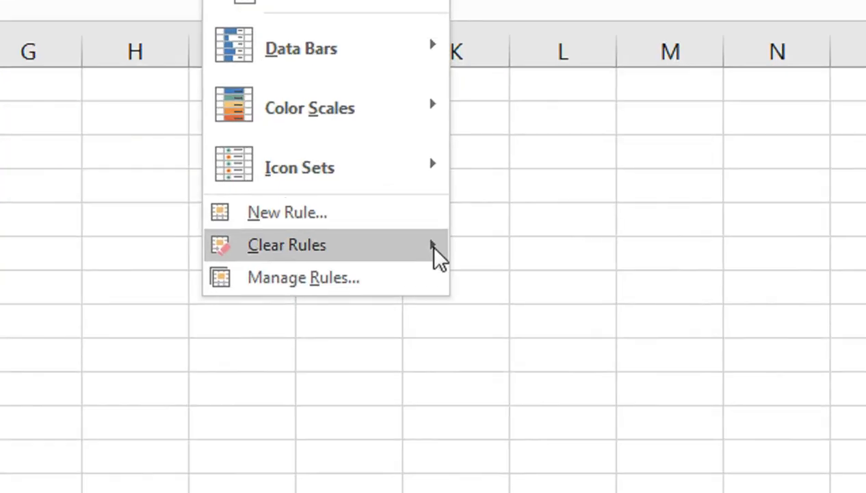
mouse_move(609, 274)
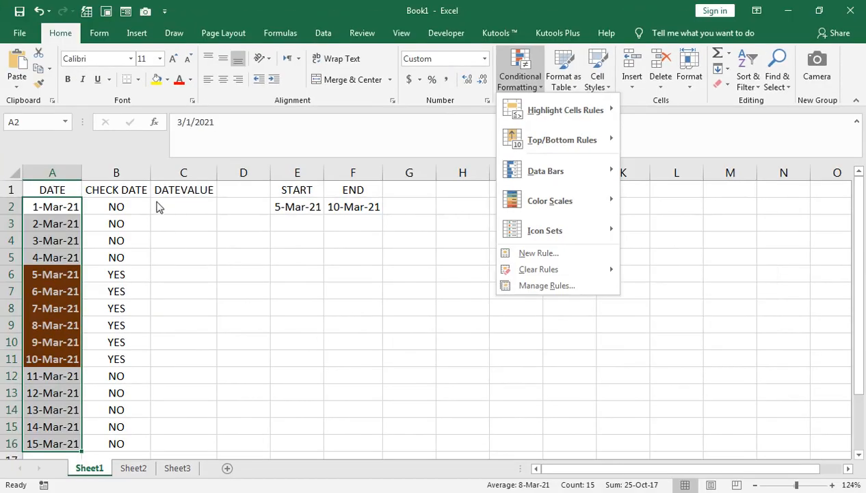
left_click(149, 206)
Step: Begin an AND formula in C2 under DATEVALUE with DATEVALUE("3/5/2021") followed by a comma
left_click(168, 207)
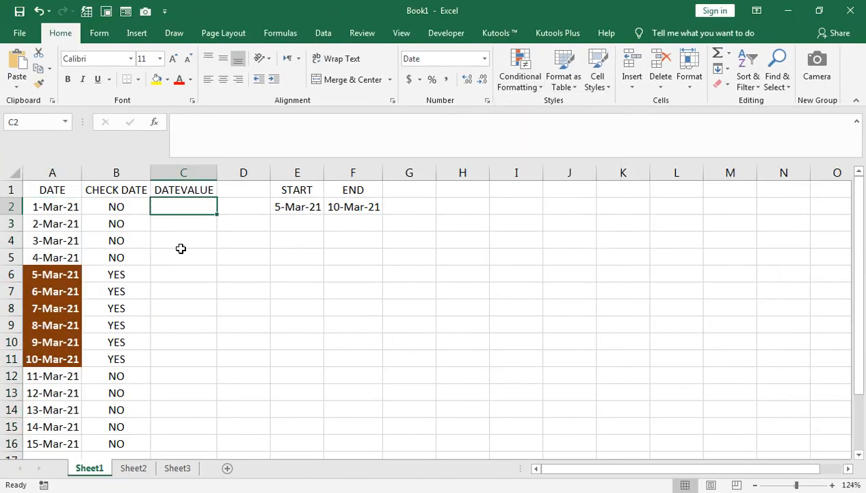
type("=")
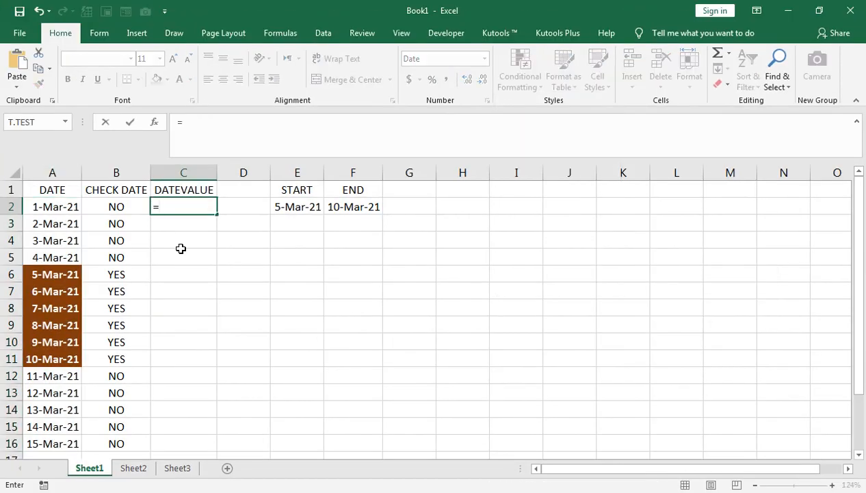
type("AND(D")
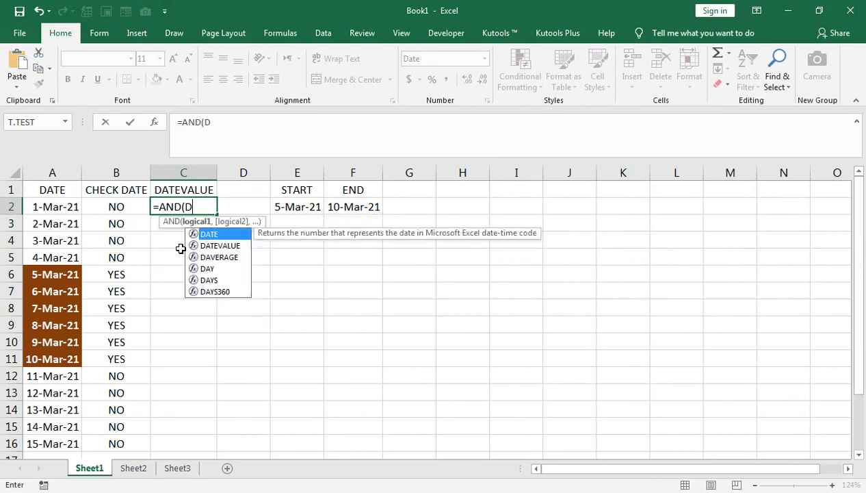
type("ATE(")
key("BackSpace")
key("Down")
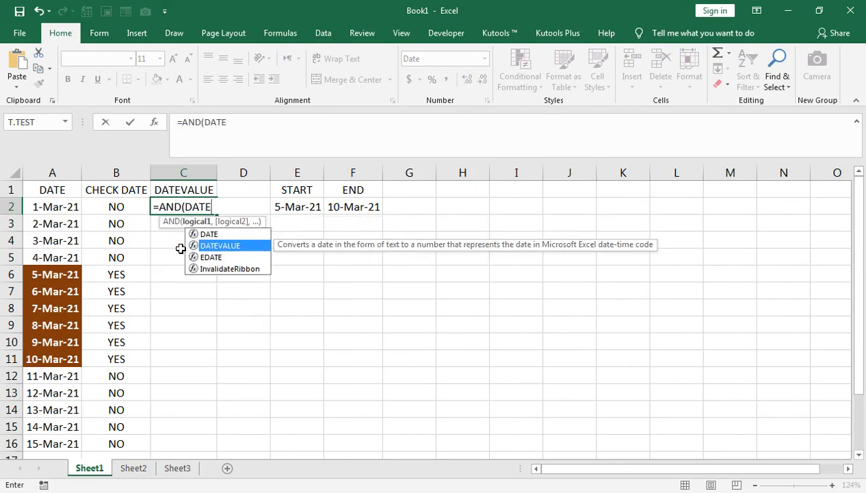
key("Tab")
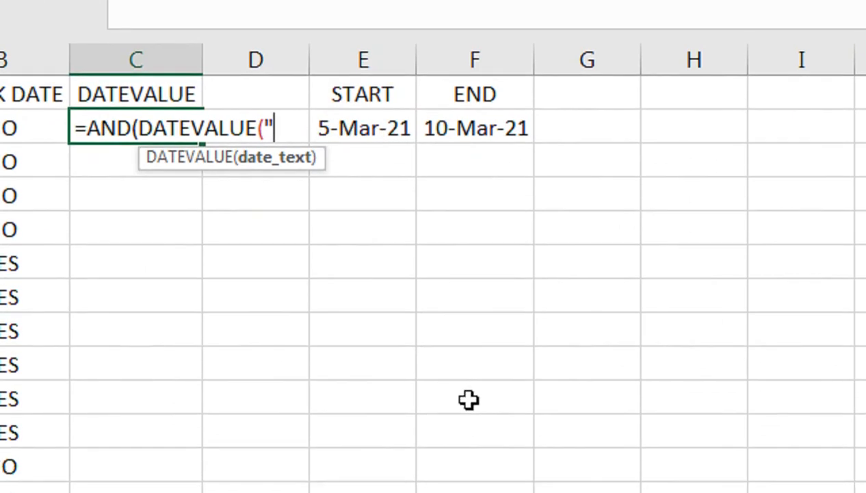
type("3")
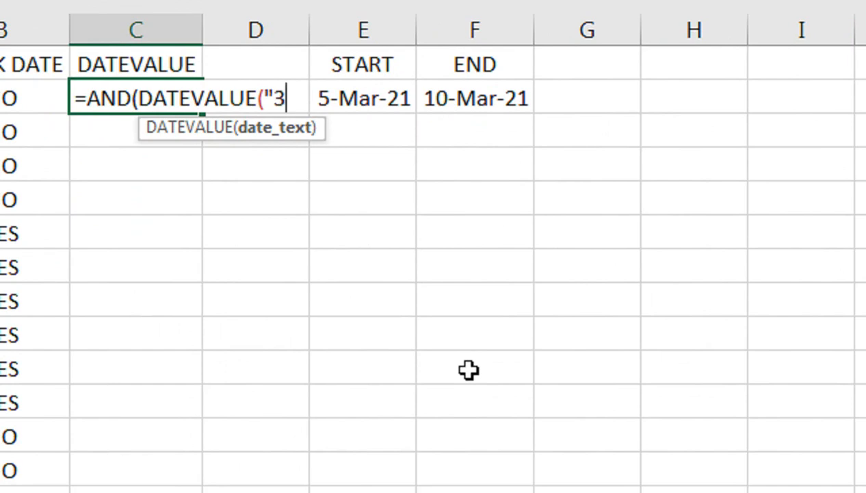
type("/5/2021")
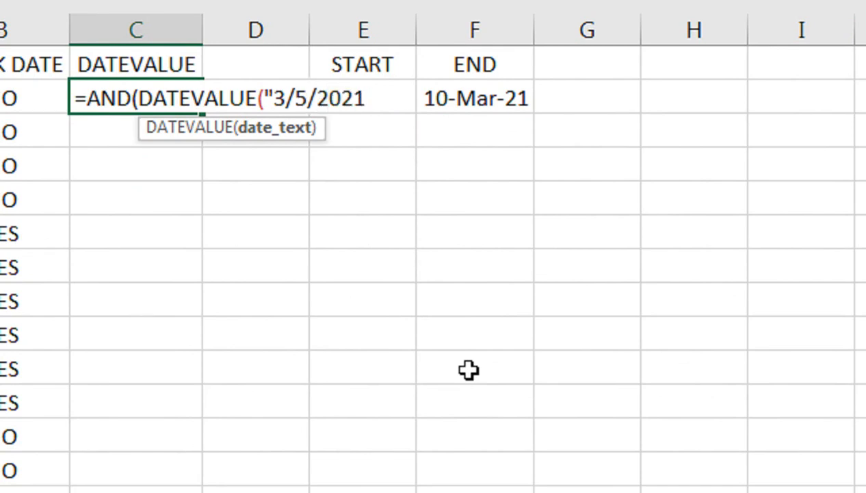
type("\")")
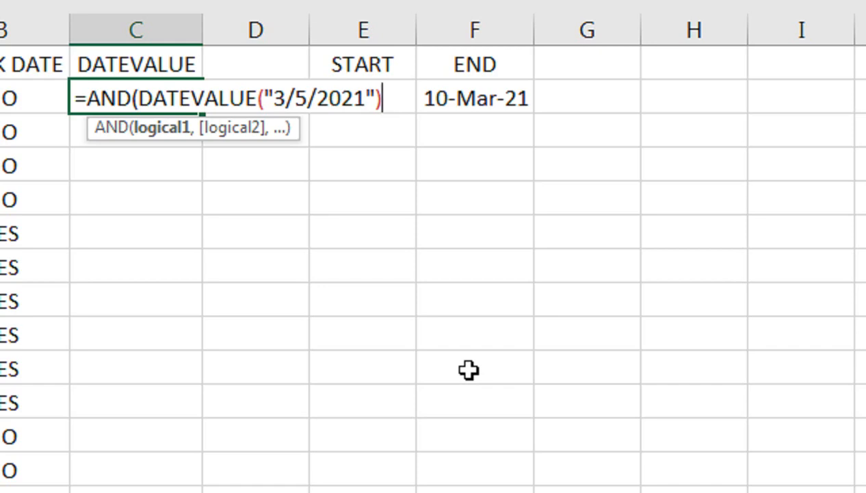
type(",")
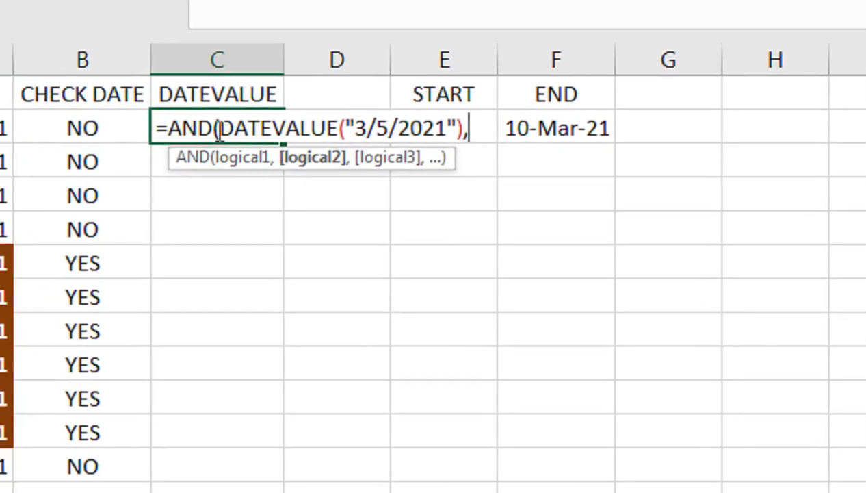
Step: Insert A2>= in front of DATEVALUE("3/5/2021") in C2's formula to complete the first condition
left_click(219, 130)
left_click(130, 130)
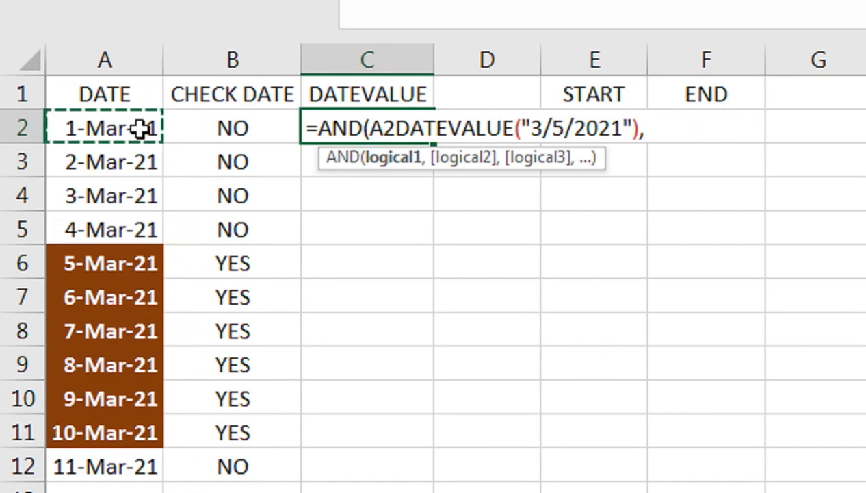
type(",")
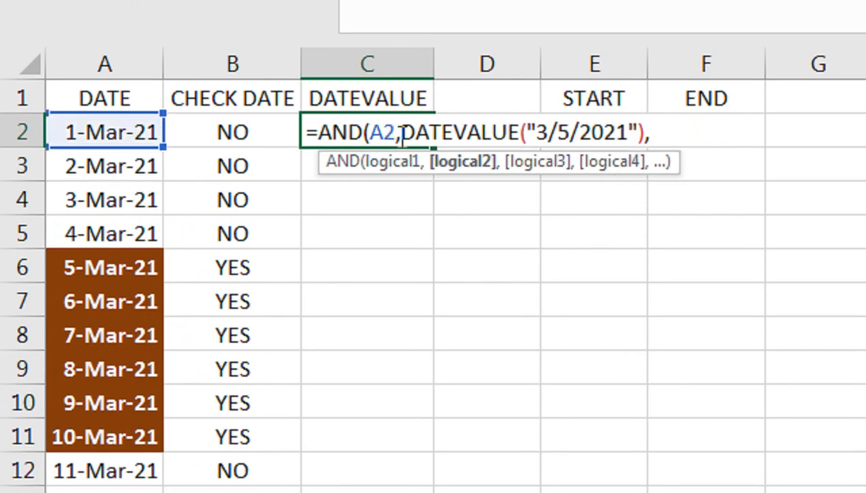
left_click(653, 131)
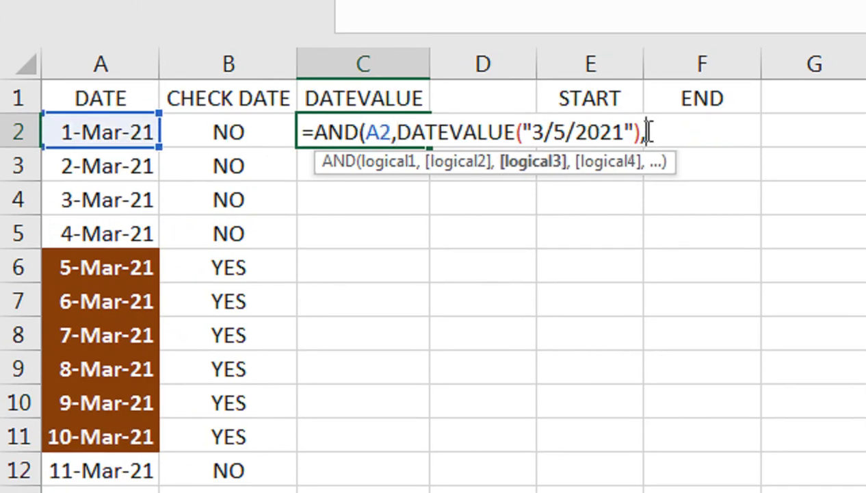
left_click(401, 132)
key("BackSpace")
type(">=")
Step: Begin the second condition of C2's AND formula with A2<=DATEVALUE( after the first condition
left_click(657, 132)
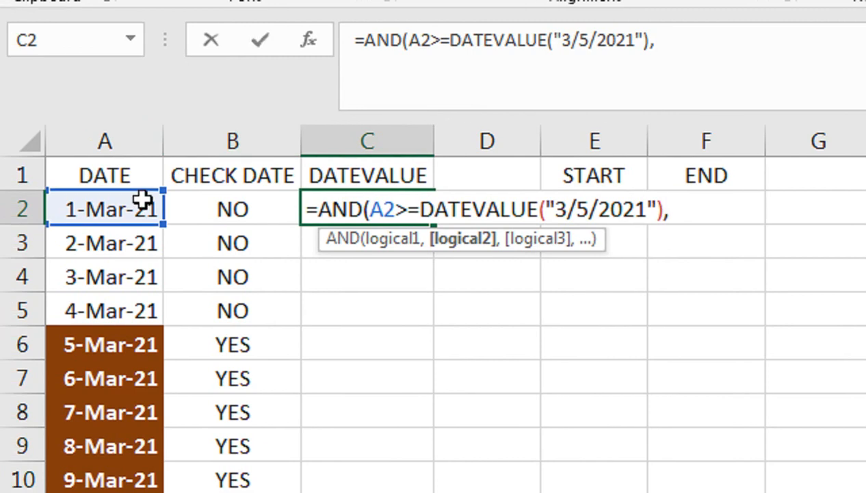
left_click(107, 131)
type("<=")
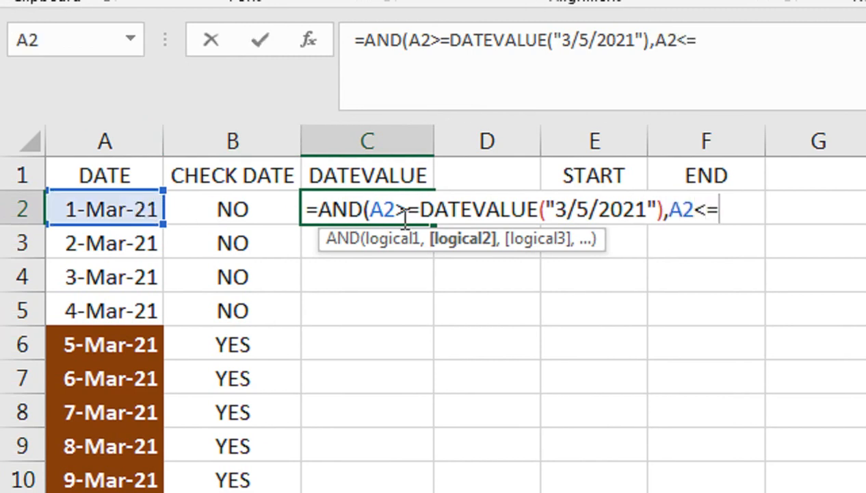
type("DATE")
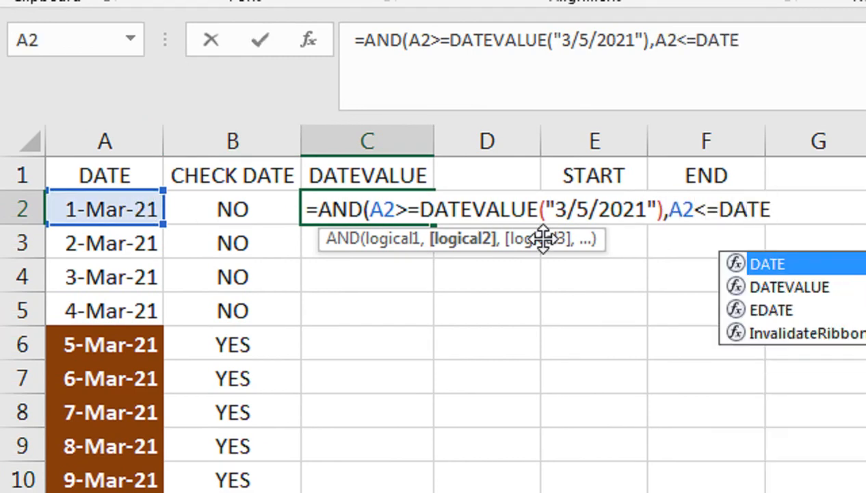
key("Down")
key("Tab")
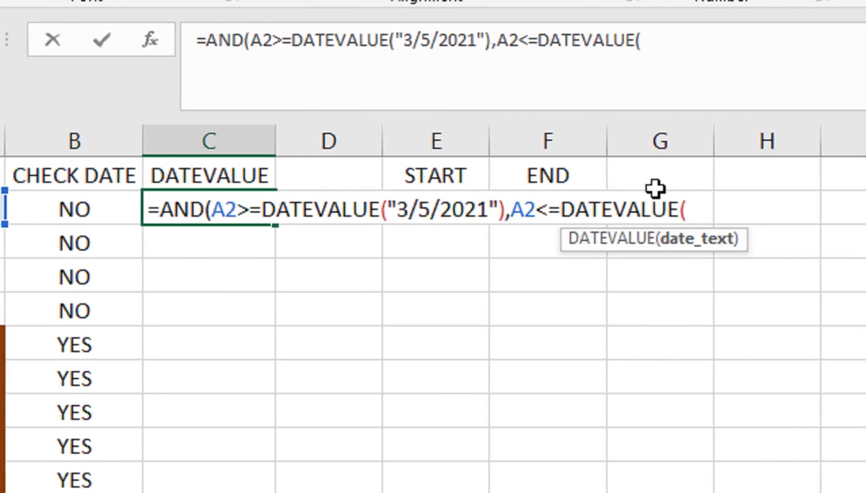
Step: Complete the second condition in C2 with the date text "3/10/2021" and enter the formula, accepting the suggested closing-parenthesis correction
type("\"")
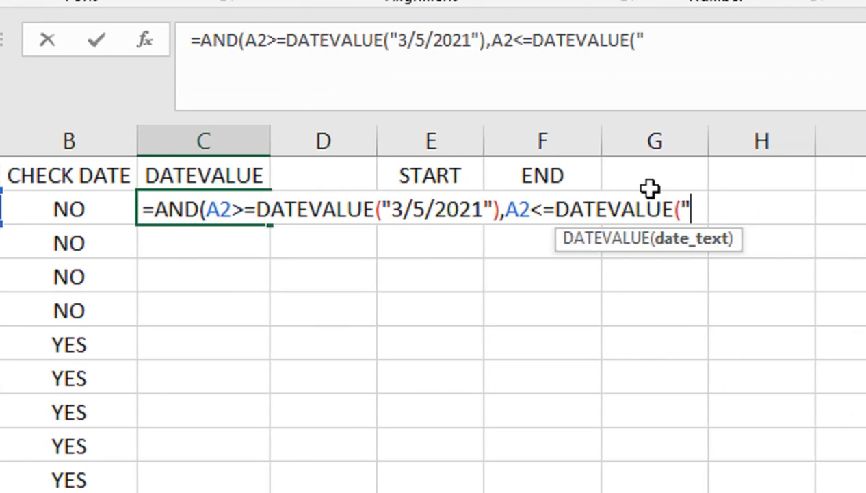
type("3/")
type("1")
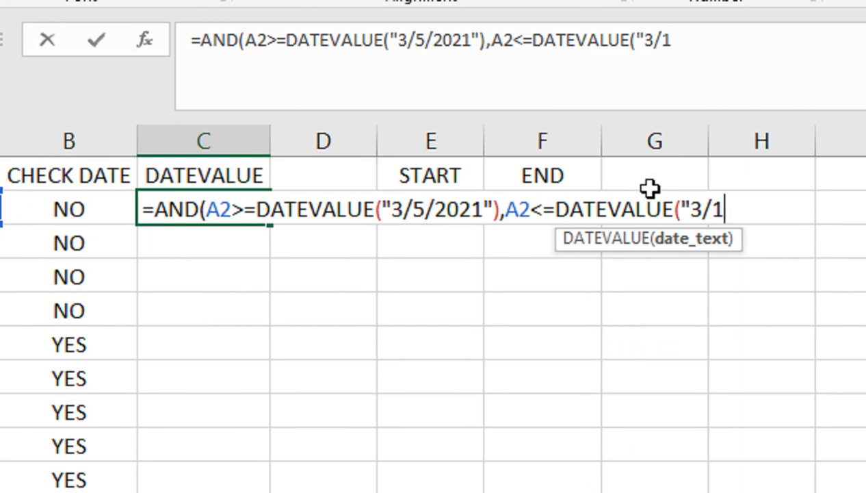
type("0/")
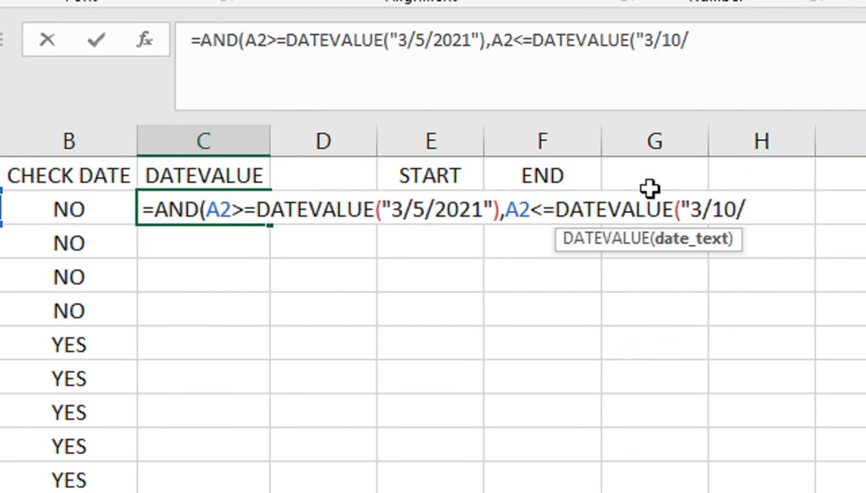
type("2021")
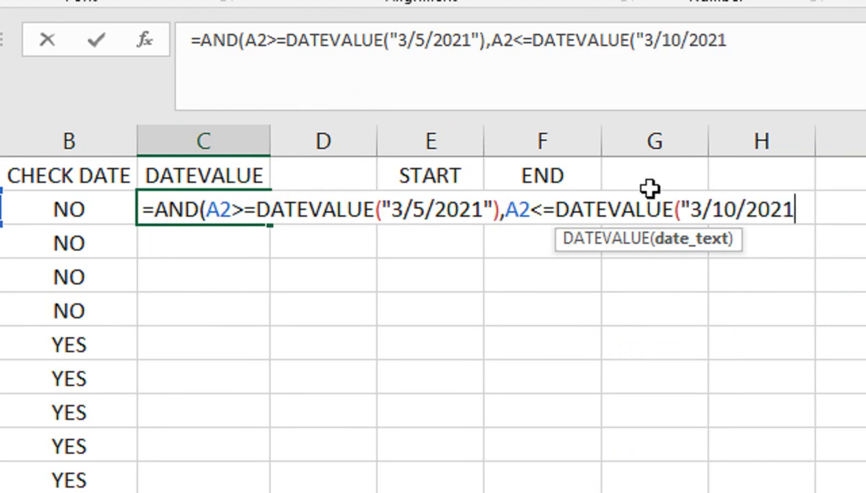
type("\")")
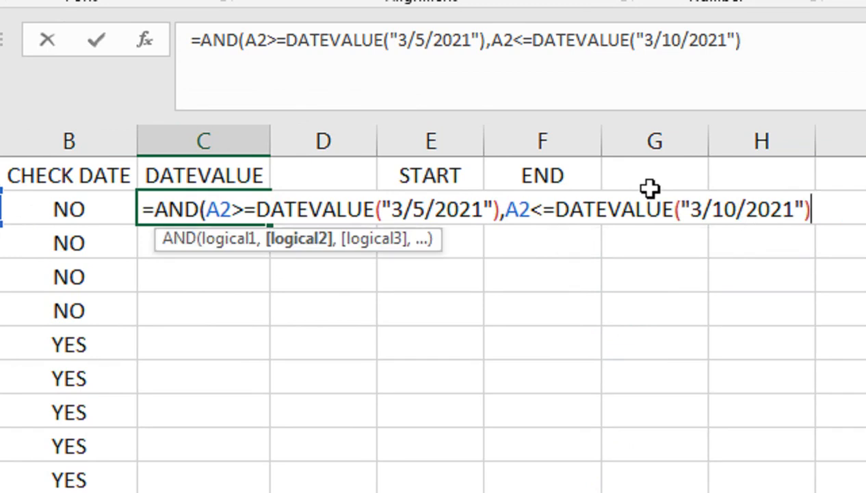
key("Return")
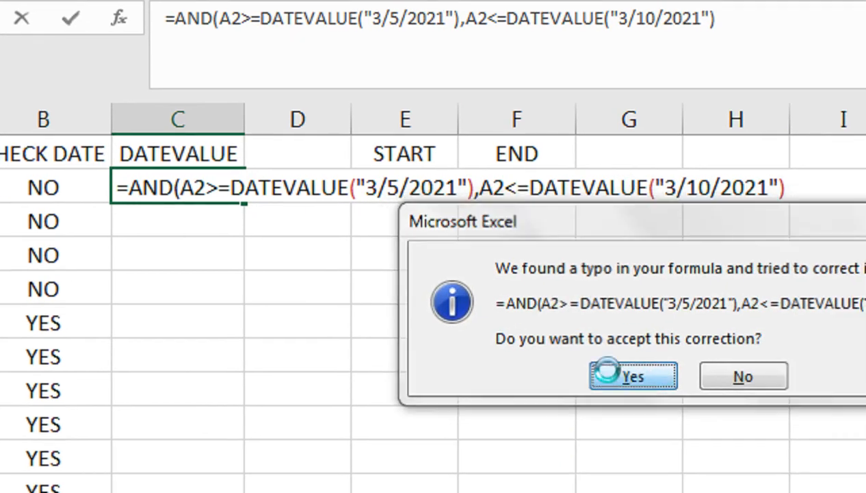
left_click(656, 395)
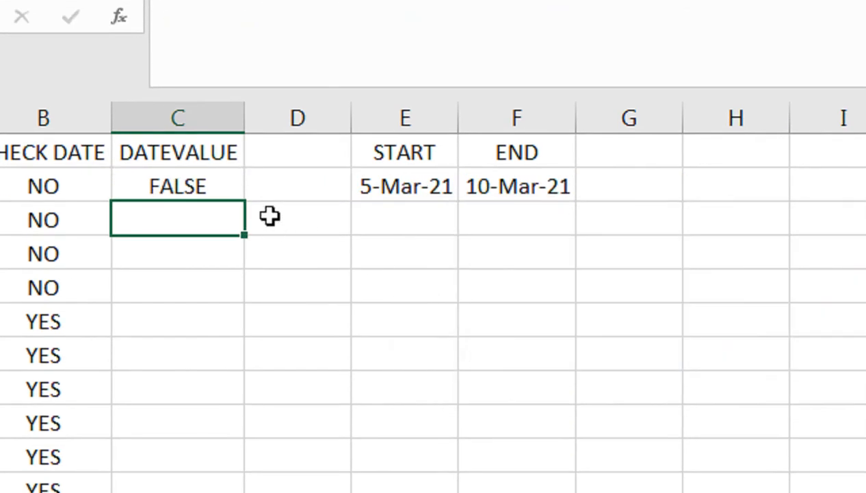
Step: Fill the AND/DATEVALUE formula from C2 down to C16
left_click(246, 190)
left_click(234, 192)
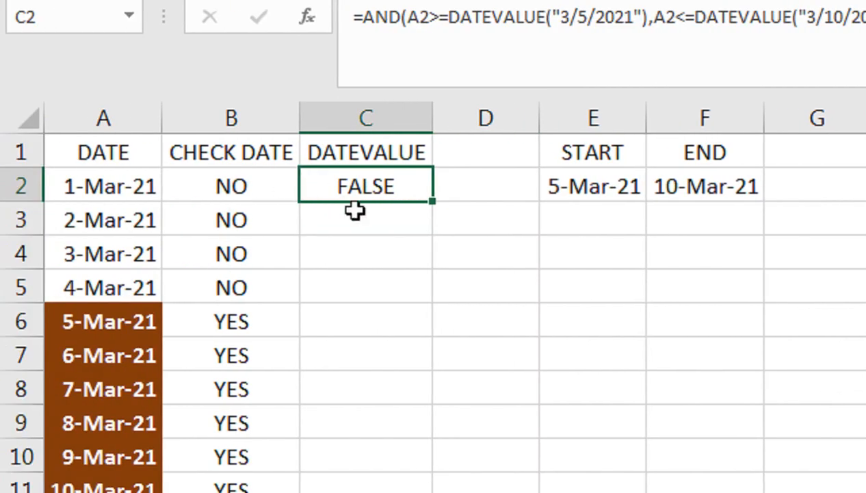
left_click(431, 207)
left_click(428, 188)
double_click(437, 203)
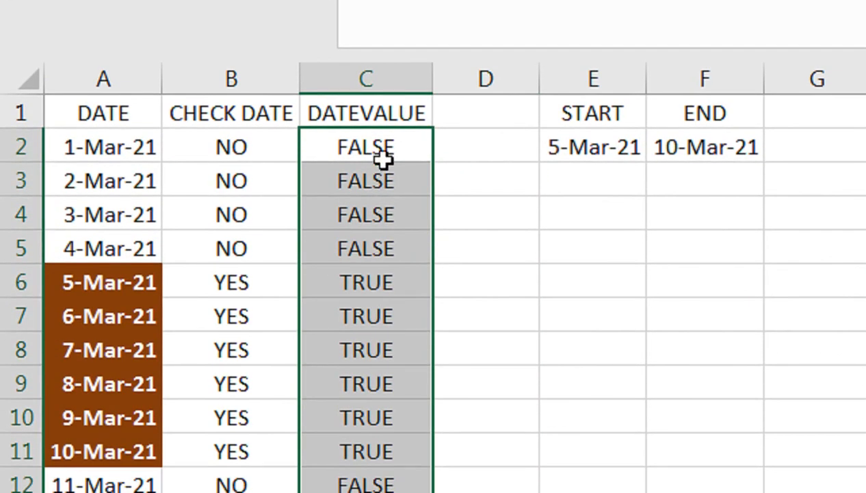
Step: Wrap C2's AND formula in an IF function that returns "YES" when true and "NO" when false
left_click(384, 154)
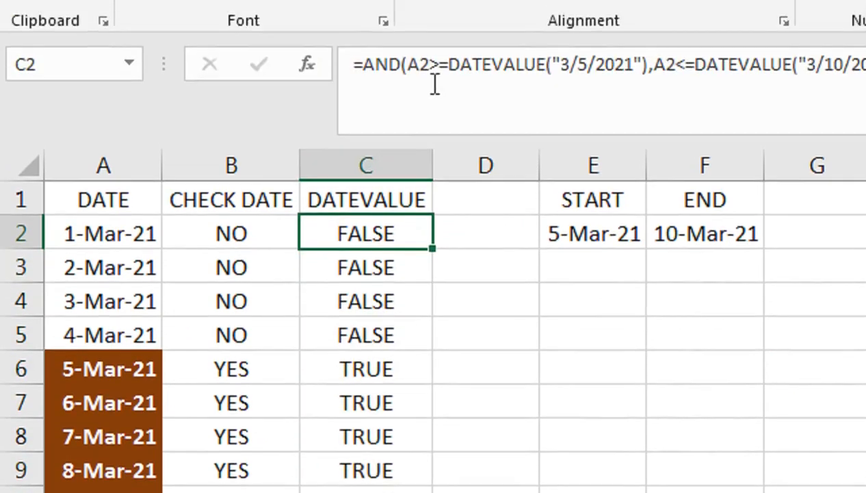
left_click(365, 127)
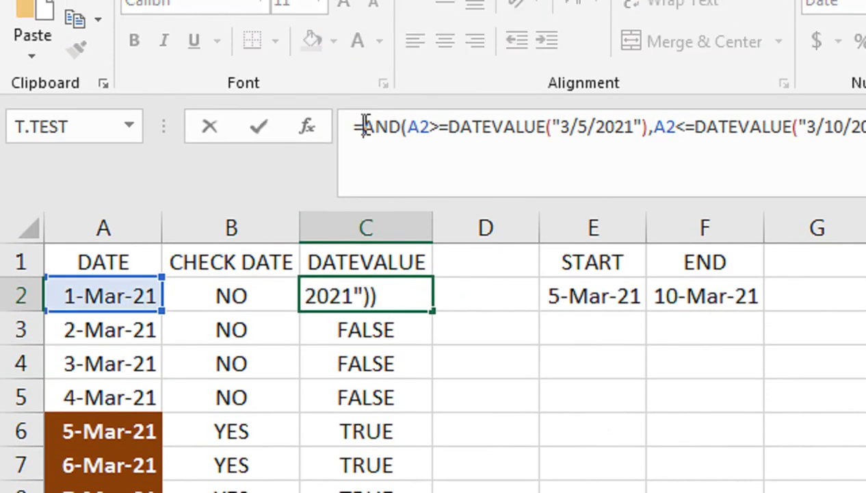
type("IF(")
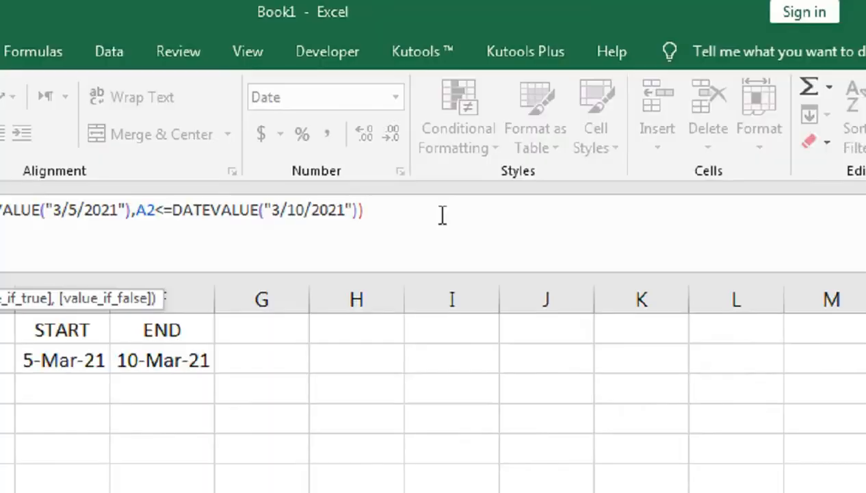
left_click(533, 124)
type(",")
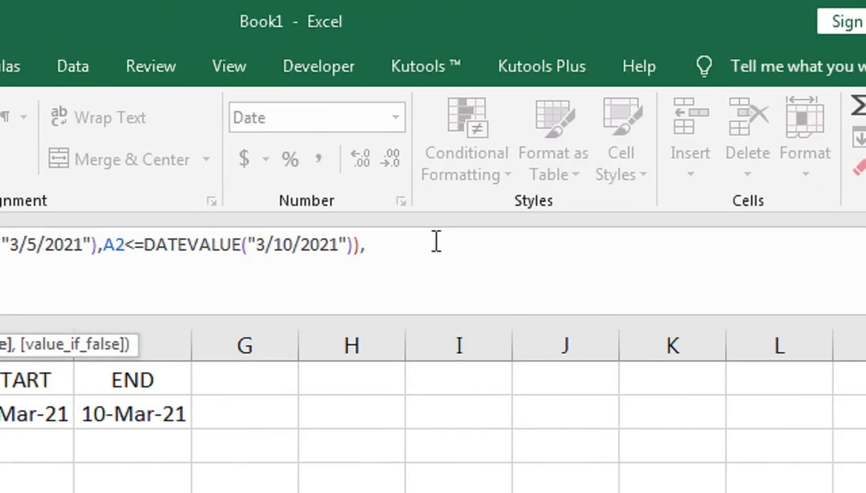
type("\"YES\",\"NO\")")
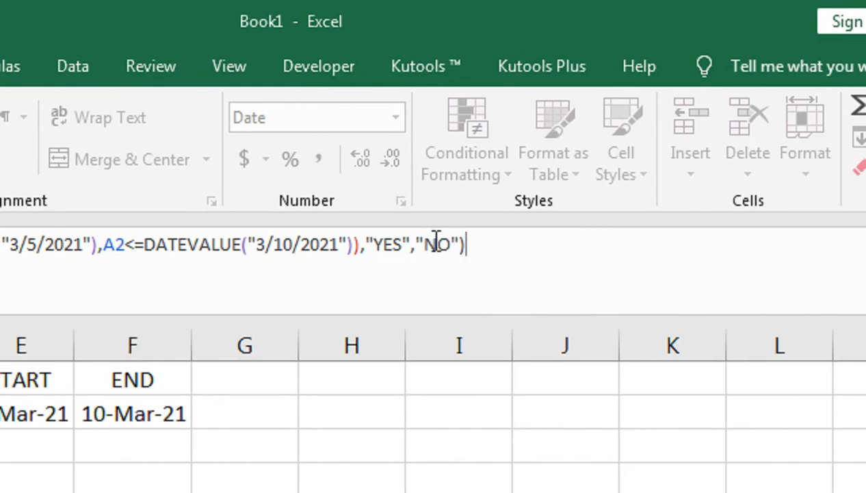
key("Return")
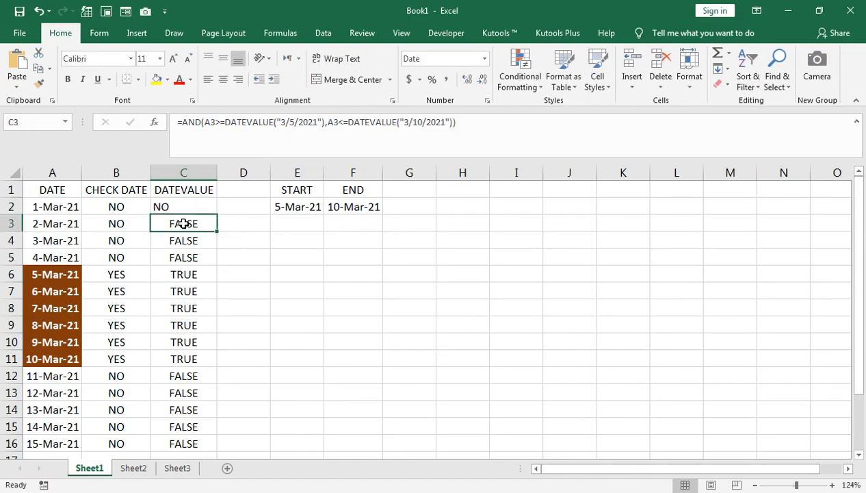
Step: Fill C2's IF formula down to C16 and center the results in the column
left_click(187, 208)
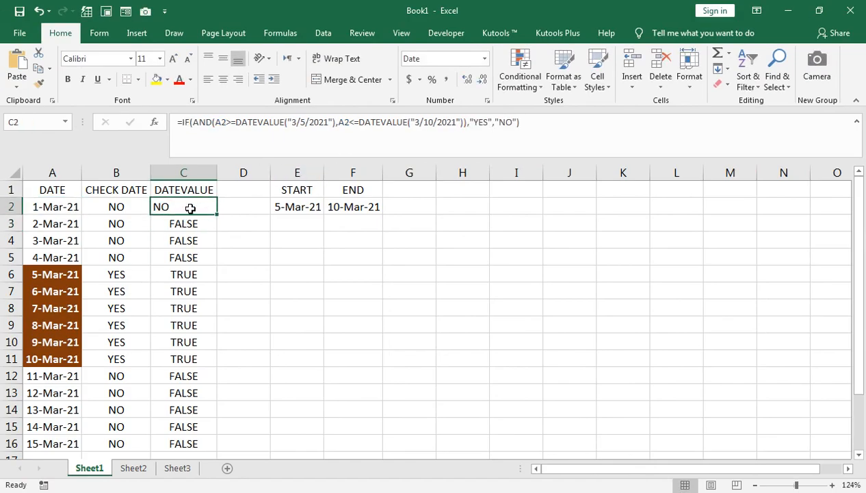
double_click(217, 214)
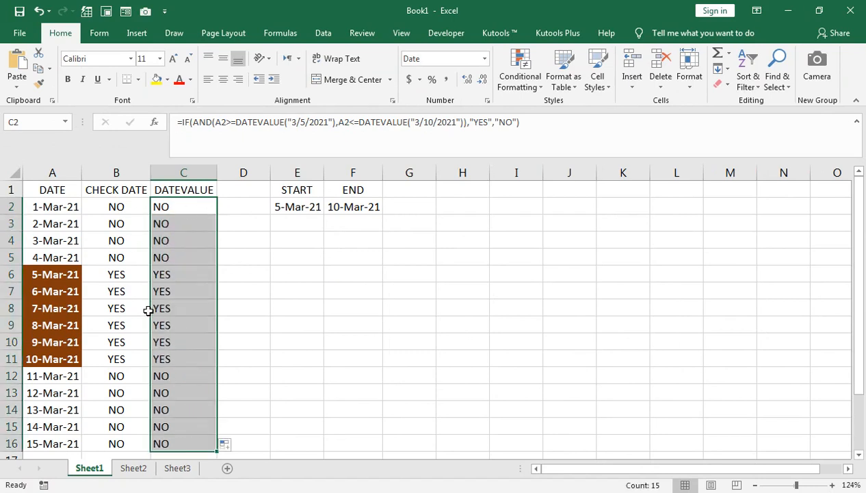
left_click(223, 79)
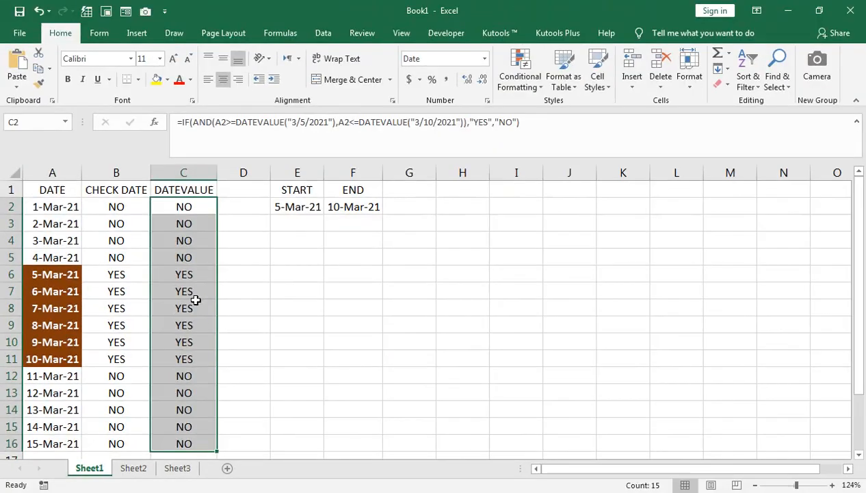
left_click(249, 238)
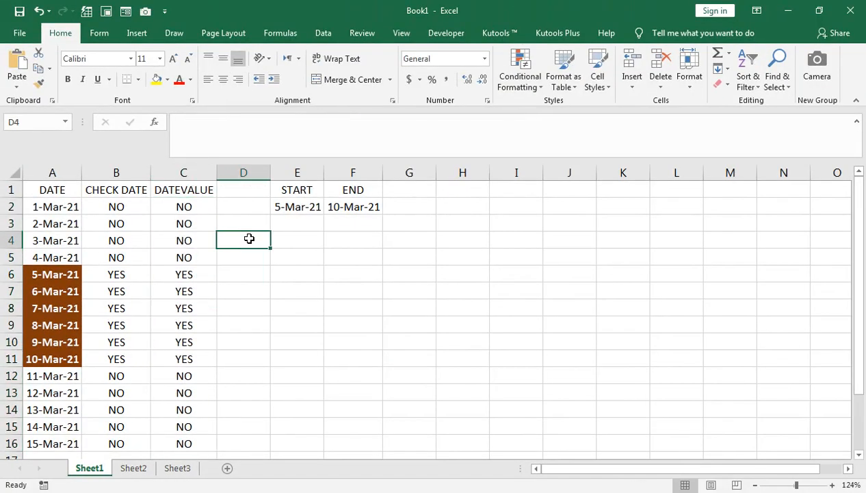
Step: Begin an IF formula in D2 with the logical test A2-TODAY()>15
left_click(203, 212)
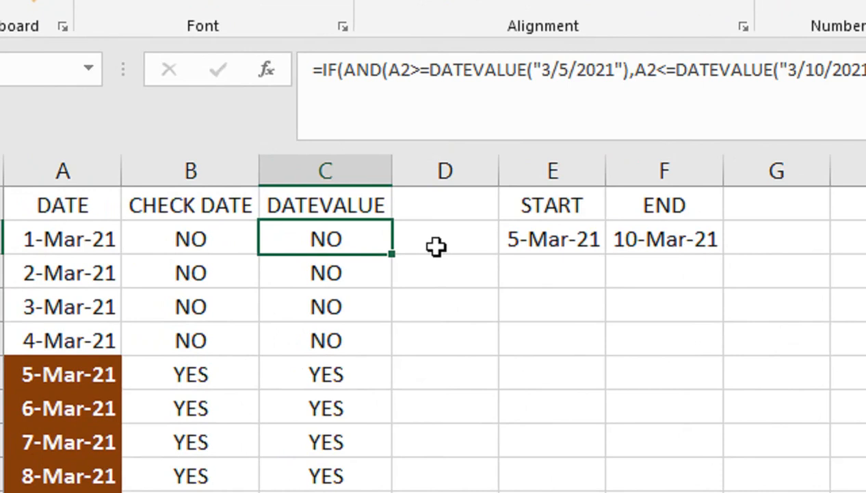
left_click(483, 247)
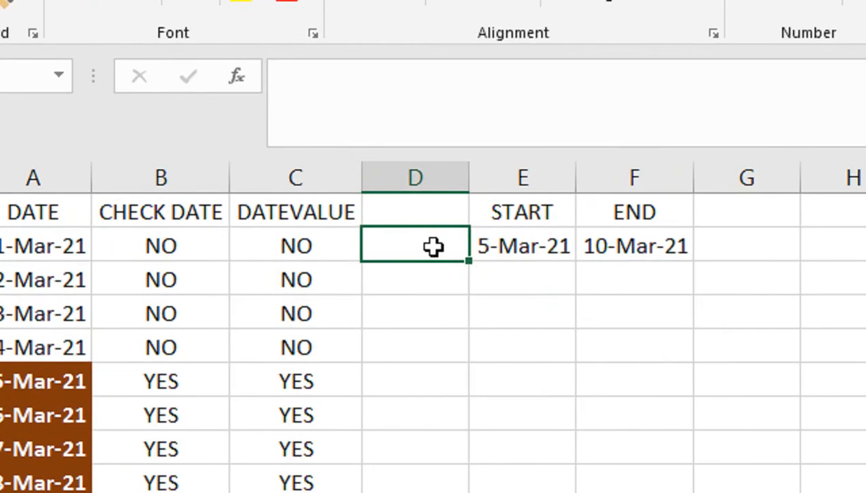
double_click(465, 240)
type("=IF(")
key("Left")
key("Left")
key("Left")
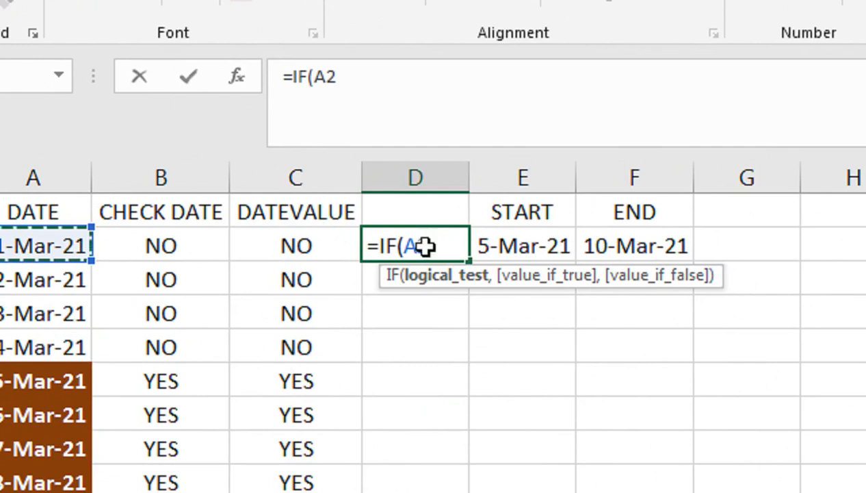
type("-R")
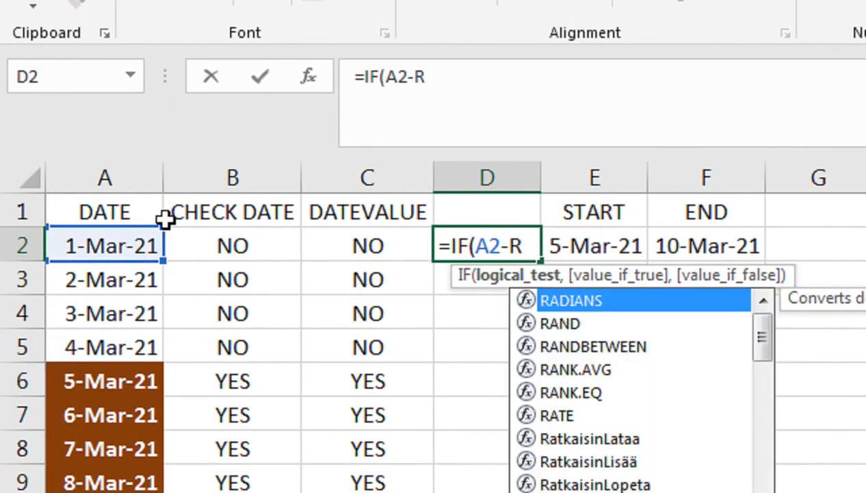
key("BackSpace")
type("TODAY")
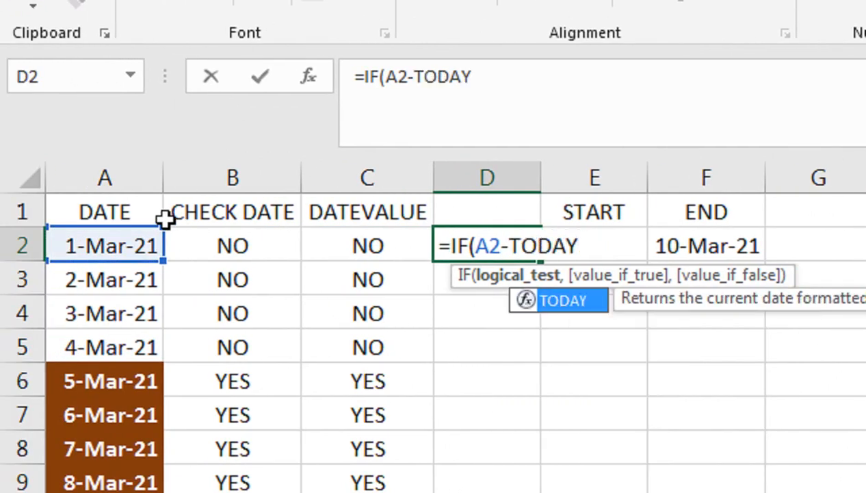
type("()")
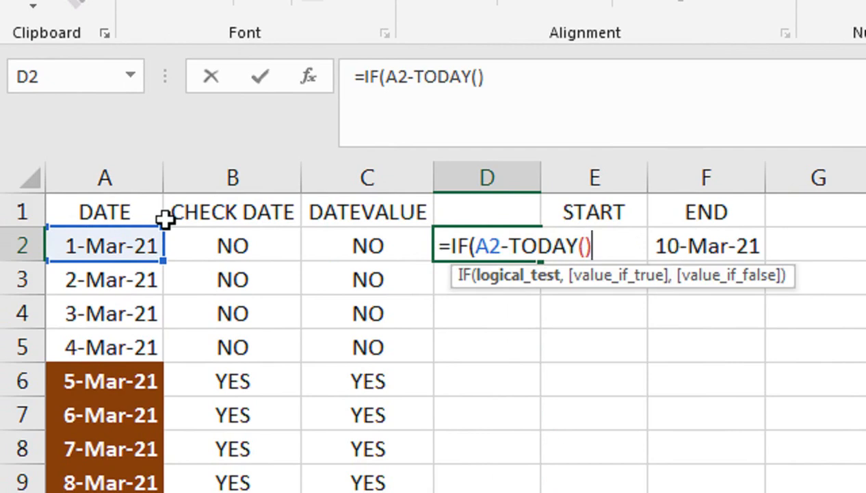
type(">15")
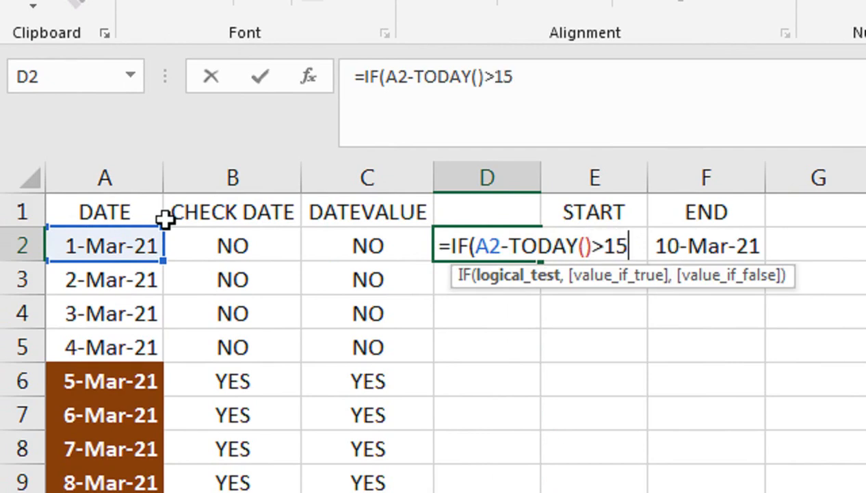
Step: Complete D2's IF formula with "YES" if true and "NO" if false, and enter it
type(",")
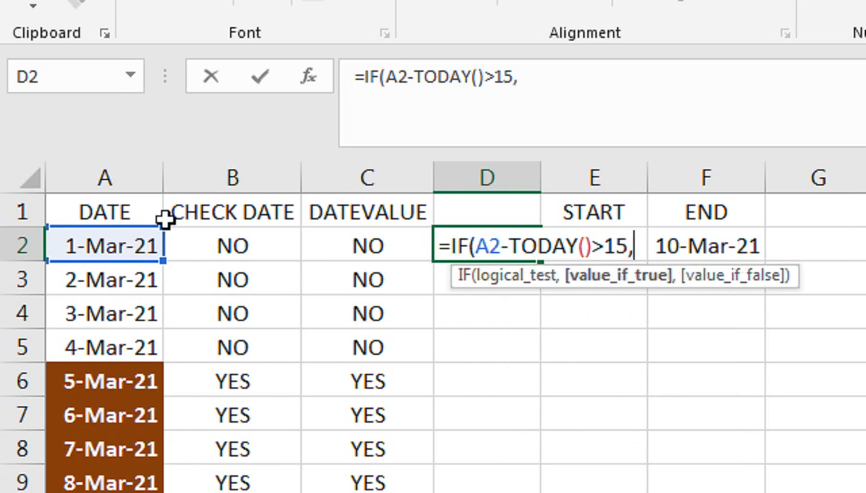
type("\"")
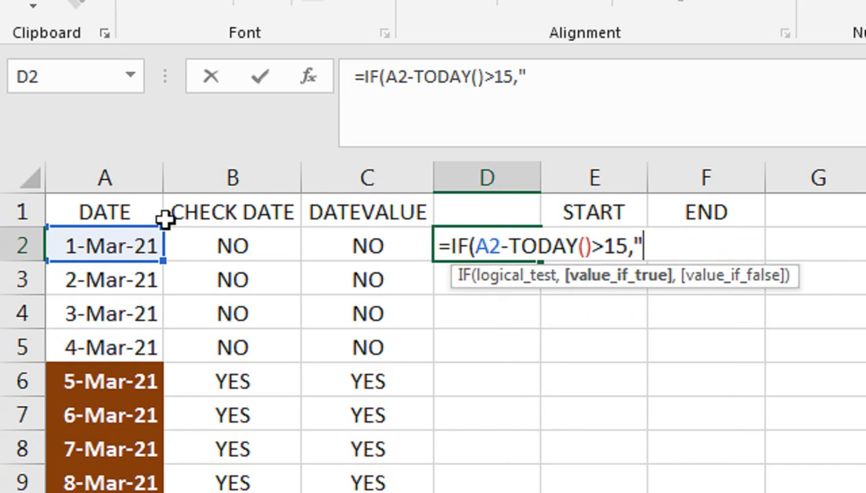
type("YES\",\"NO")
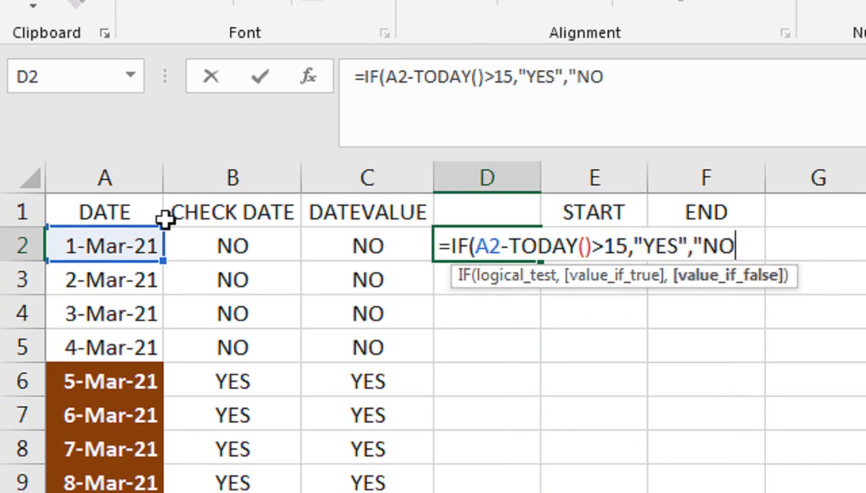
type("\")")
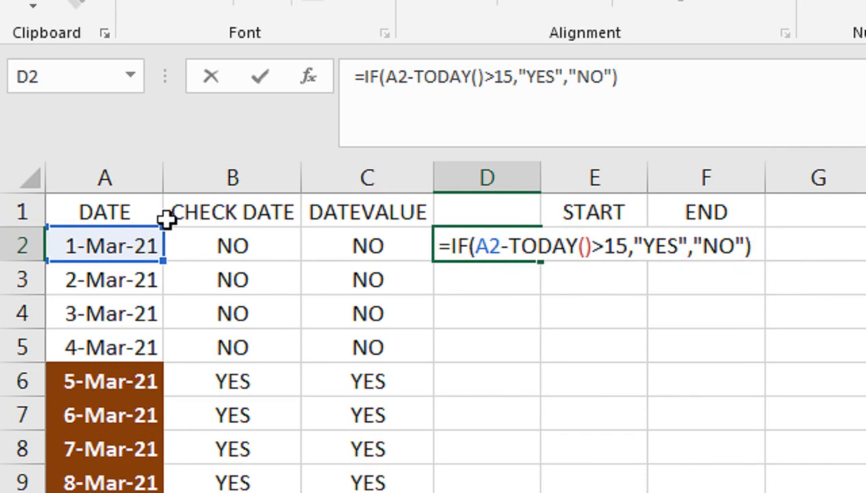
key("Return")
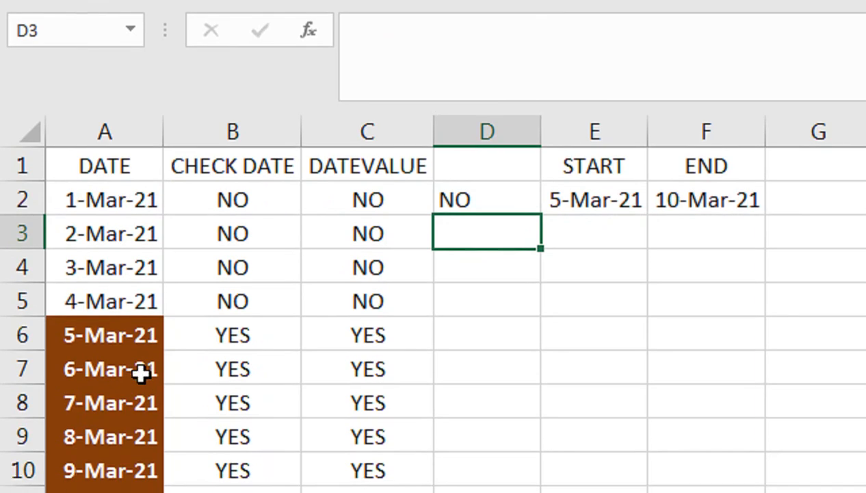
Step: Fill D2's IF formula down to D16 and change its day threshold to 10 throughout the range
left_click(481, 204)
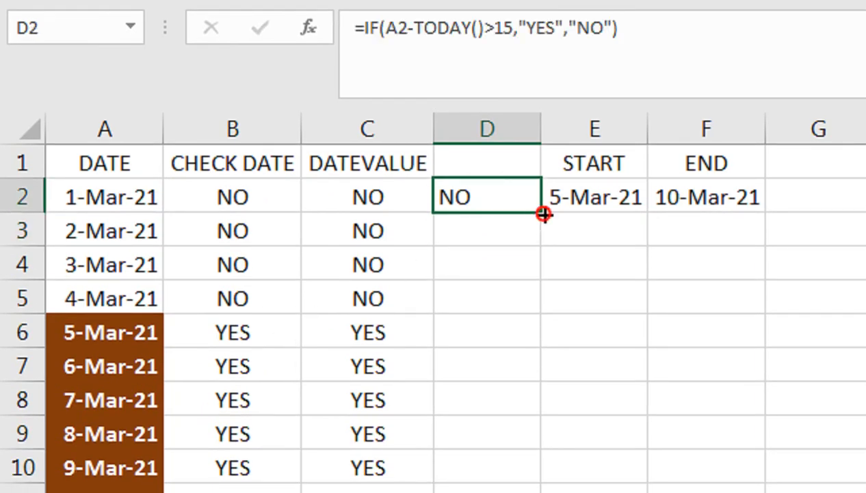
double_click(543, 213)
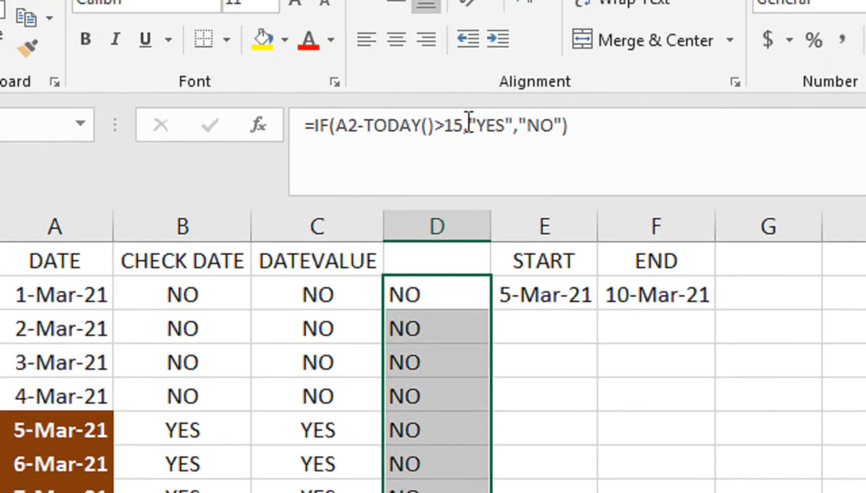
left_click(470, 32)
key("BackSpace")
type("0")
key("ctrl+Return")
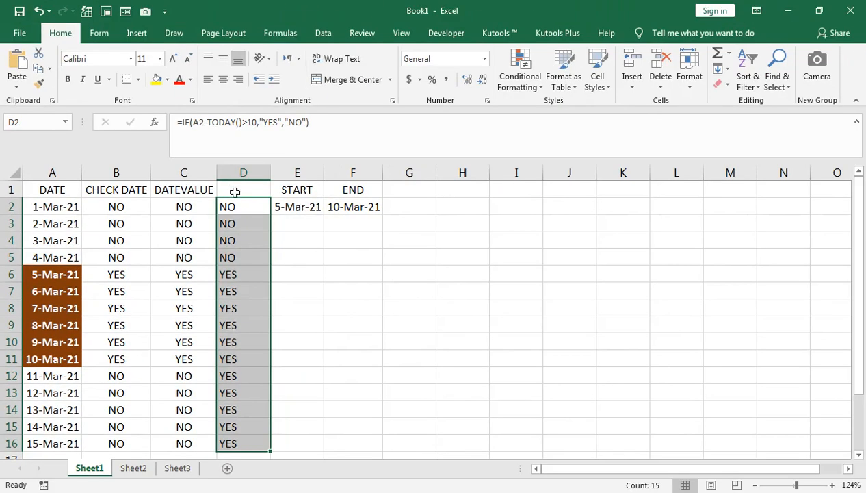
left_click(469, 149)
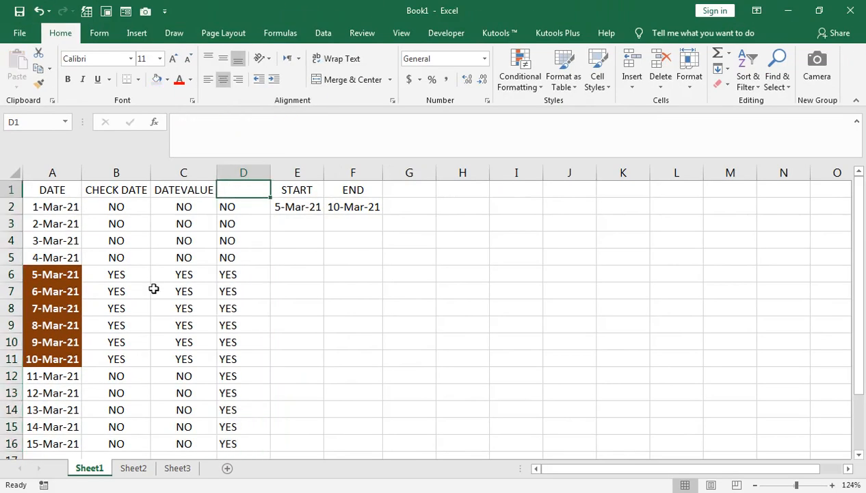
Step: On Sheet2, begin a SUMIF formula in E3 with the dates B2:B10 as the range
left_click(133, 468)
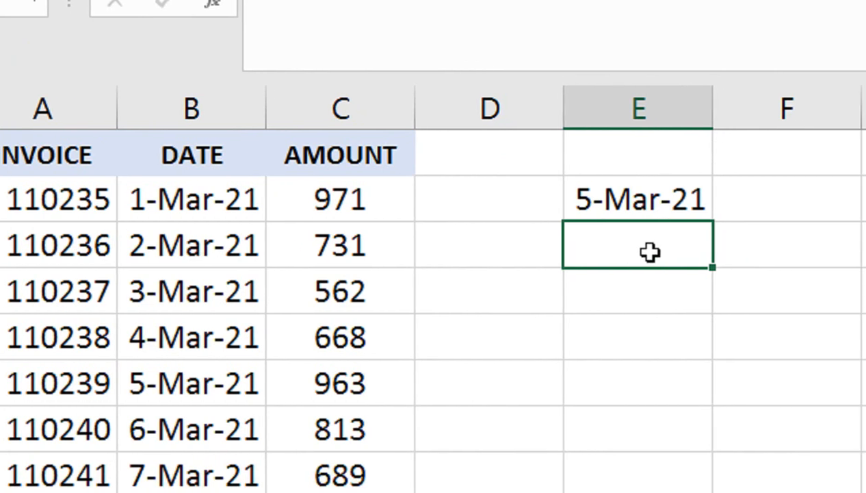
type("=SUMI")
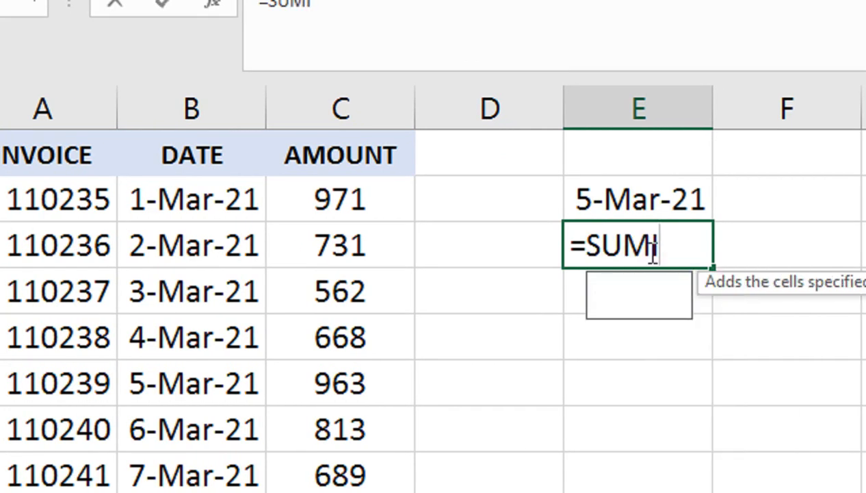
type("F(")
left_click(216, 203)
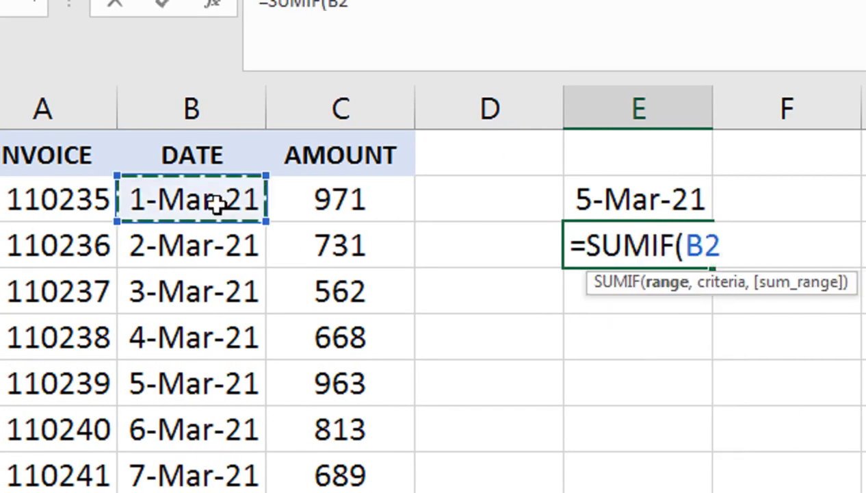
key("ctrl+shift+Down")
type(",")
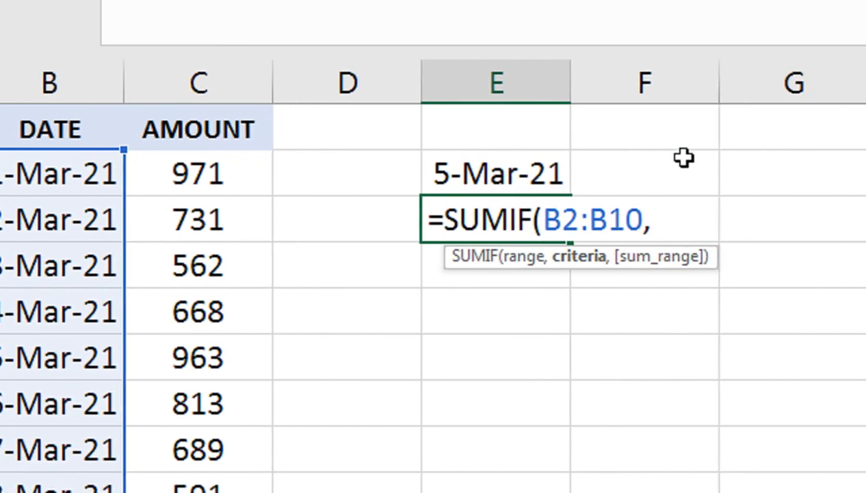
Step: Add the criteria ">"&E2 to E3's SUMIF formula
type("\">")
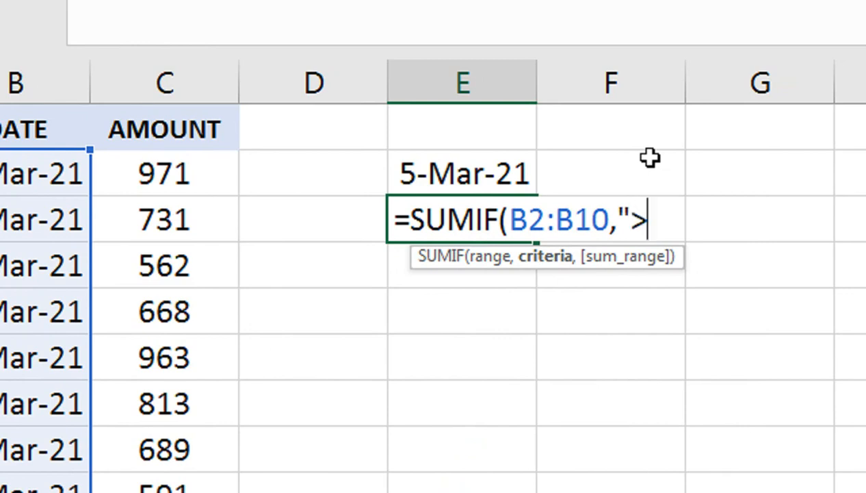
type("\"&")
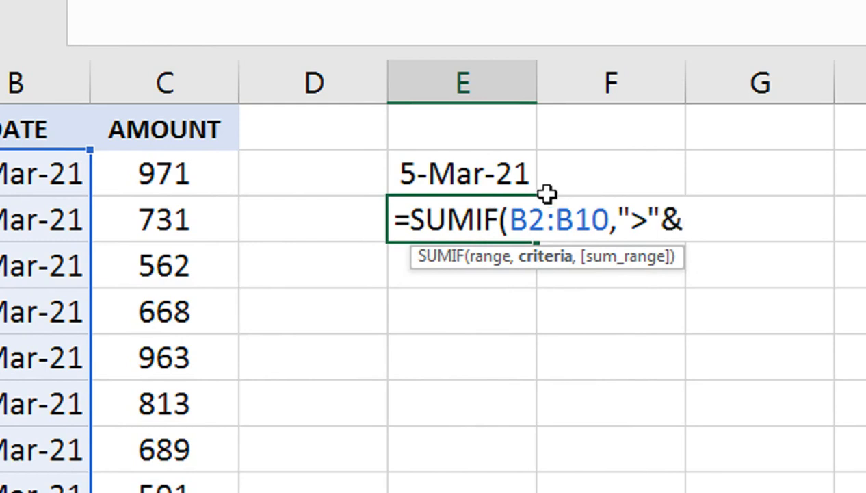
left_click(519, 176)
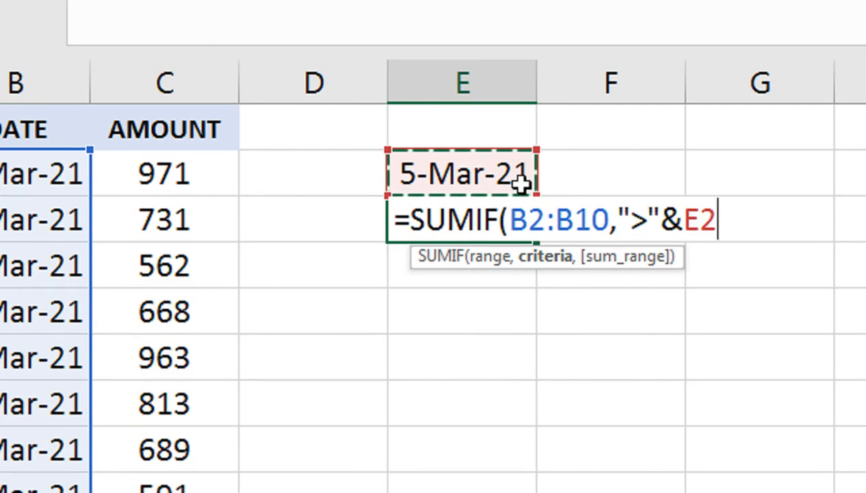
type(",")
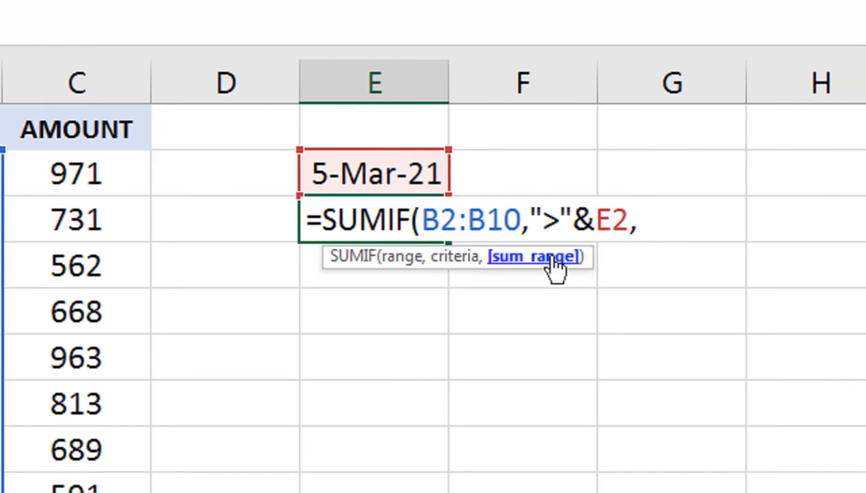
Step: Complete E3's SUMIF formula with the amounts C2:C10 as the sum range and enter it
left_click_drag(102, 176, 128, 492)
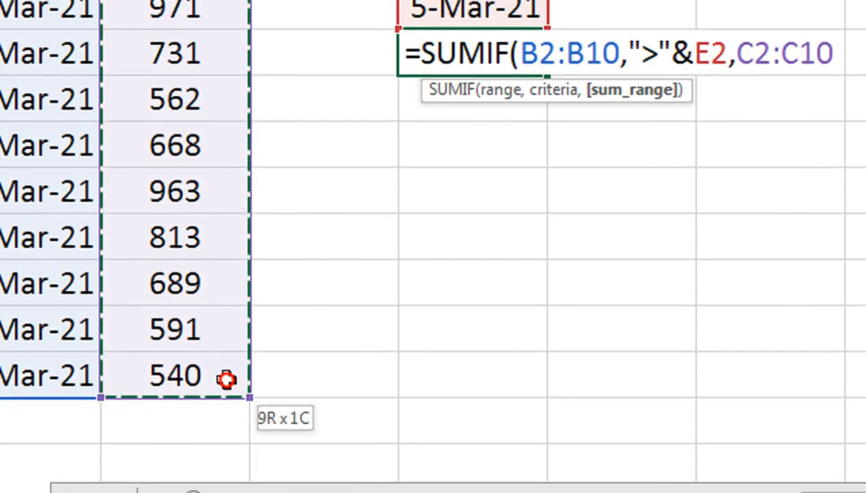
left_click_drag(226, 379, 227, 377)
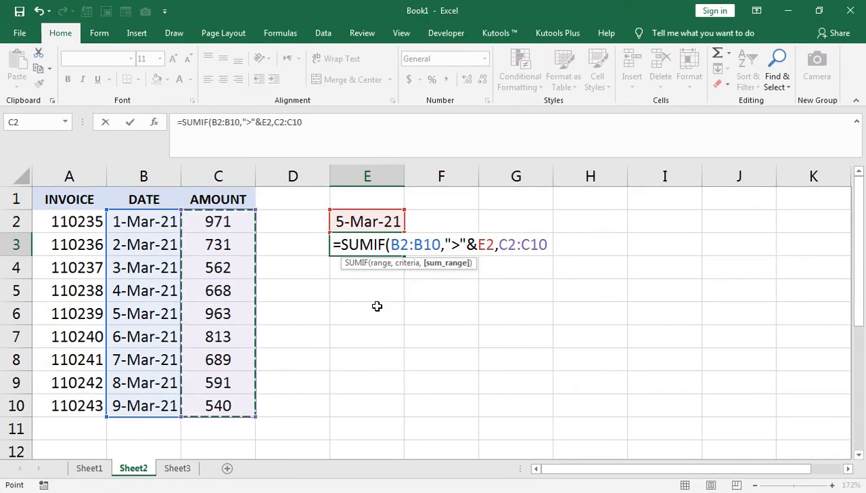
type(")")
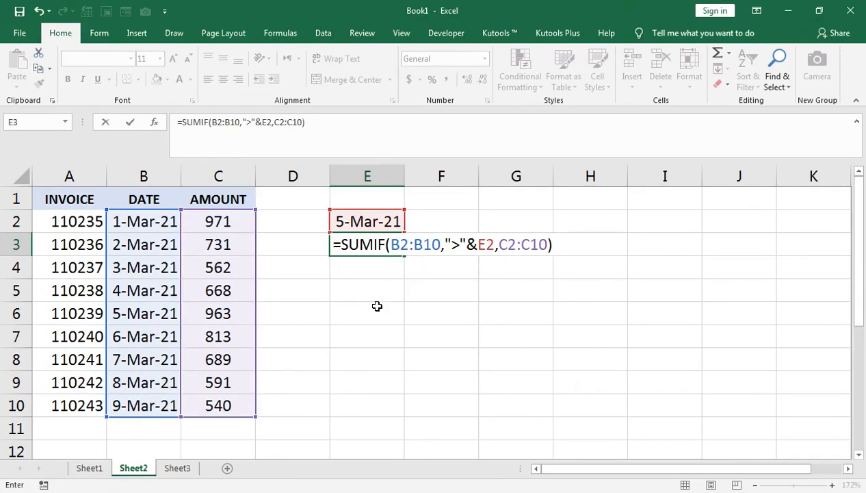
key("Return")
type("0")
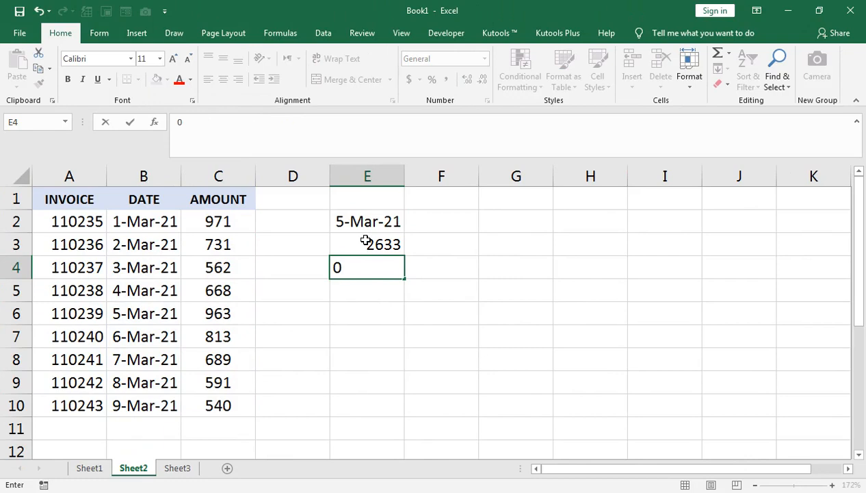
key("Return")
key("Up")
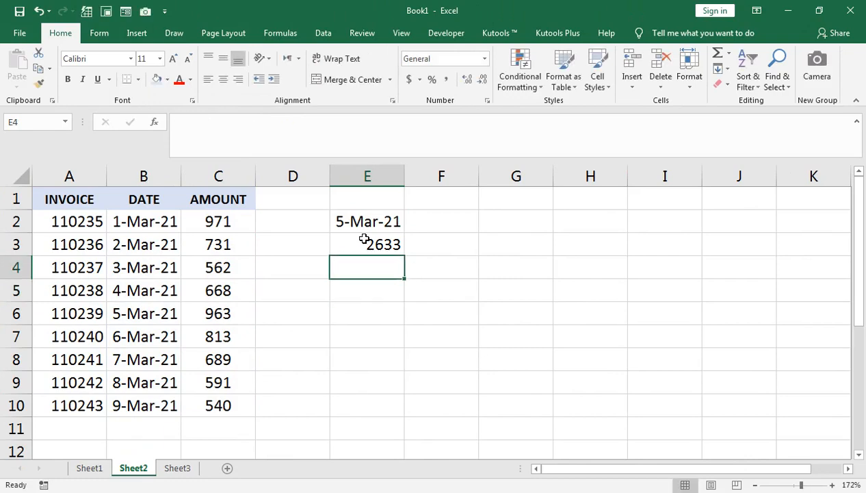
Step: Change the comparison operator in E3's SUMIF criteria to ">=" so the date in E2 is included
left_click(364, 241)
double_click(377, 244)
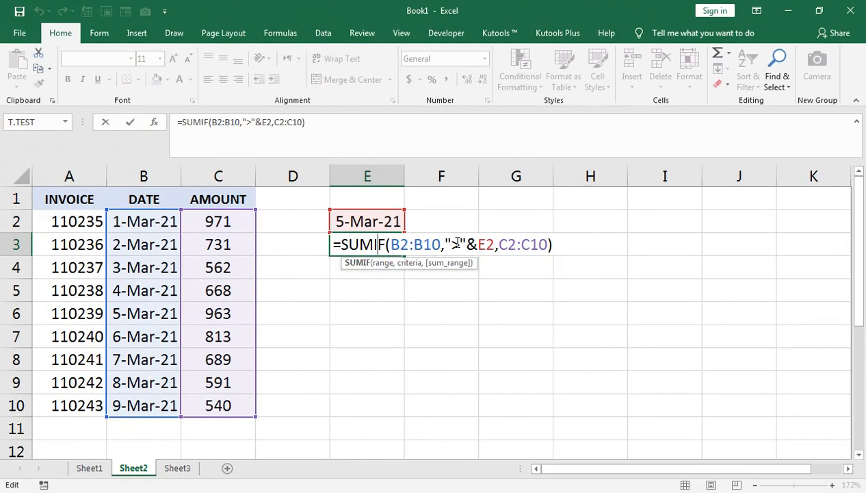
left_click(461, 245)
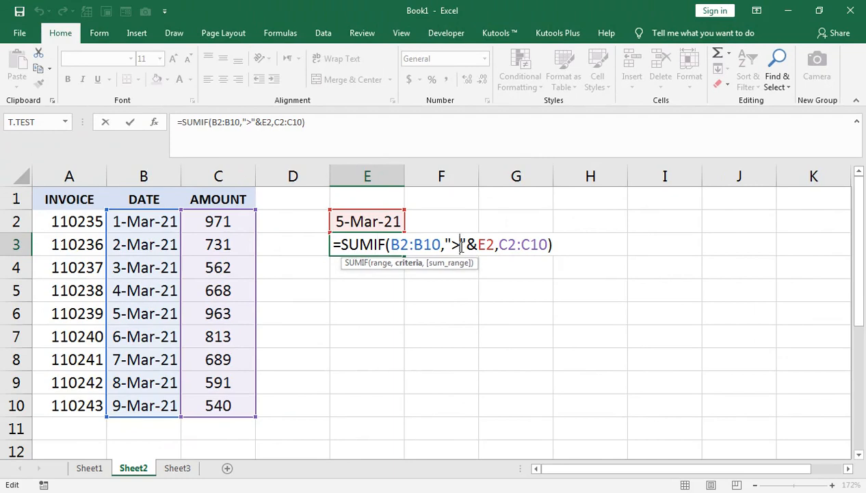
type("=")
key("Return")
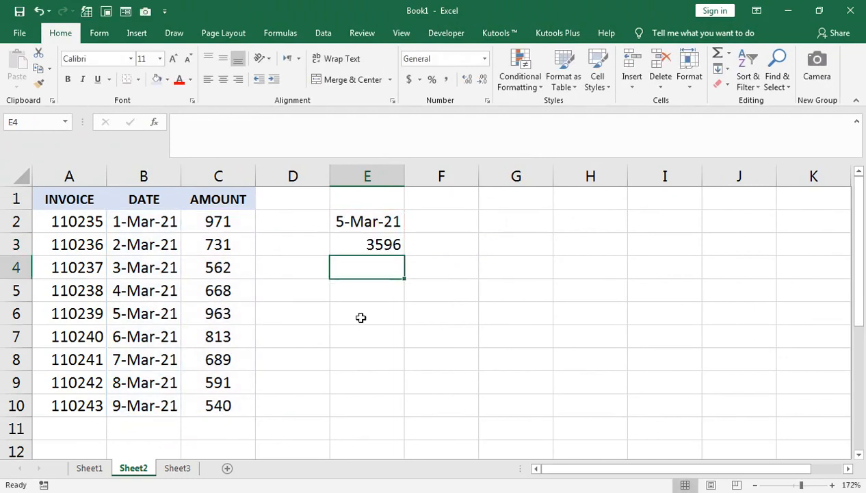
Step: Check the SUMIF total with a temporary =SUM(C6:C10) formula in D8 and clear the cell
left_click(297, 345)
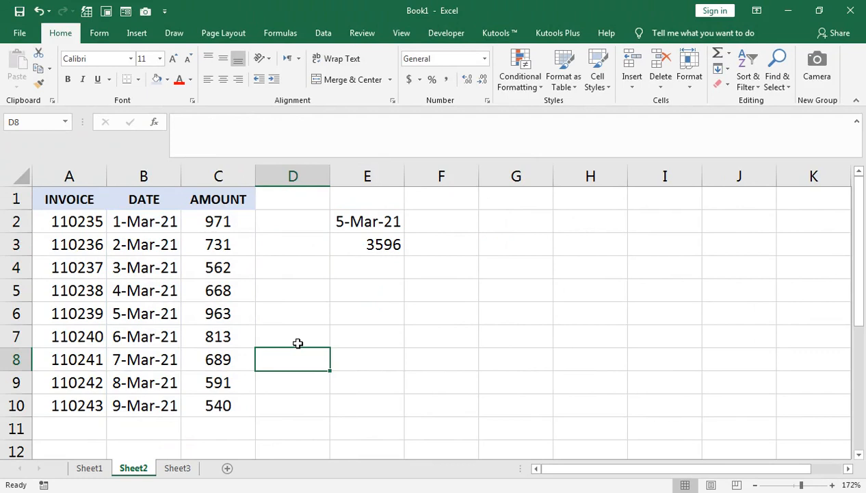
type("=SUM(")
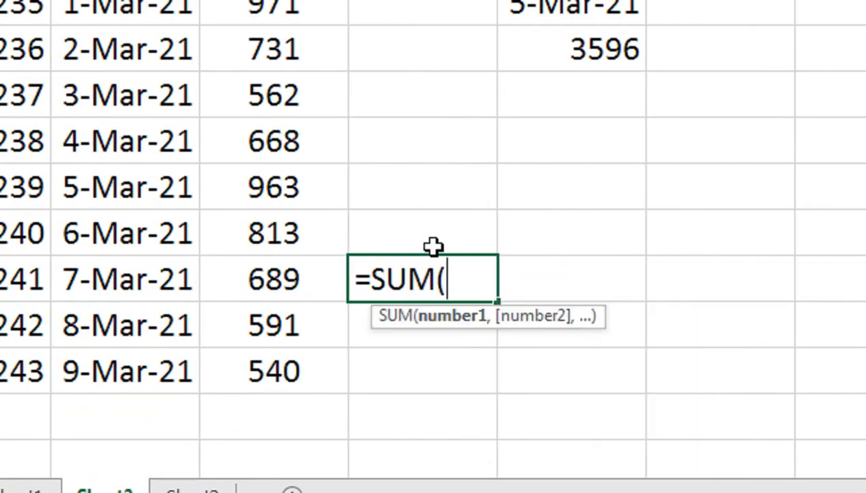
key("Left")
key("Left")
key("Up")
key("Up")
key("Right")
key("shift+Down")
key("shift+Down")
key("shift+Down")
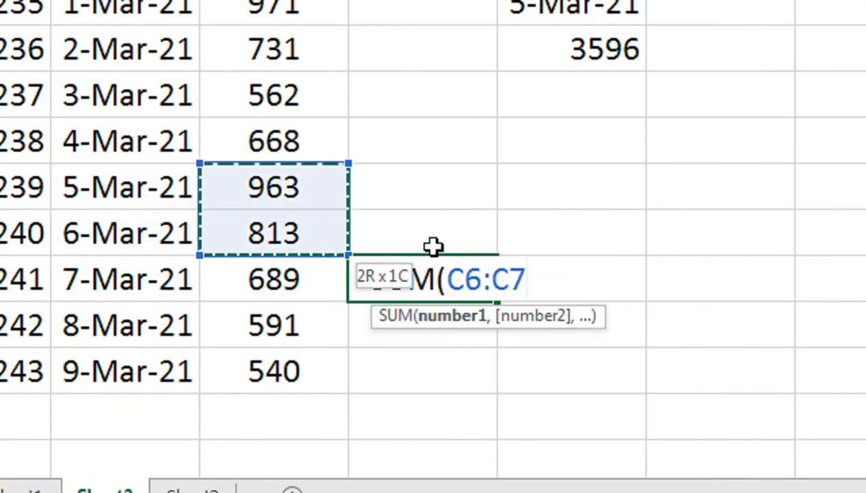
key("shift+Down")
type(")")
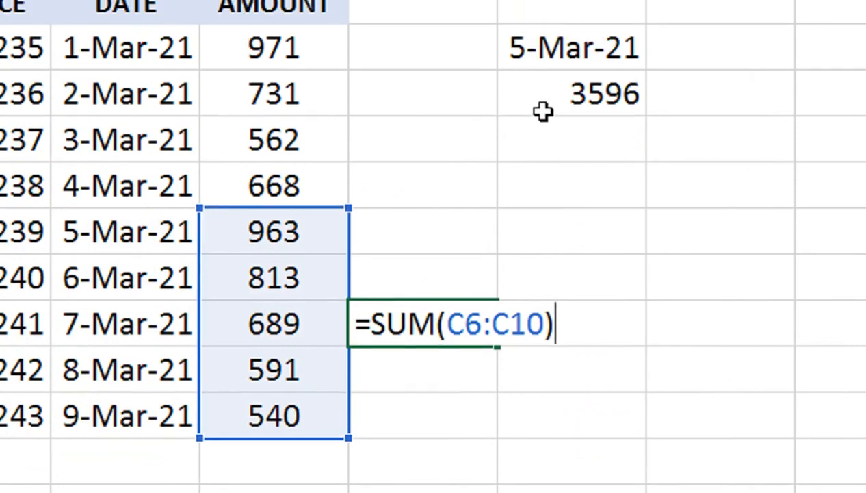
key("Return")
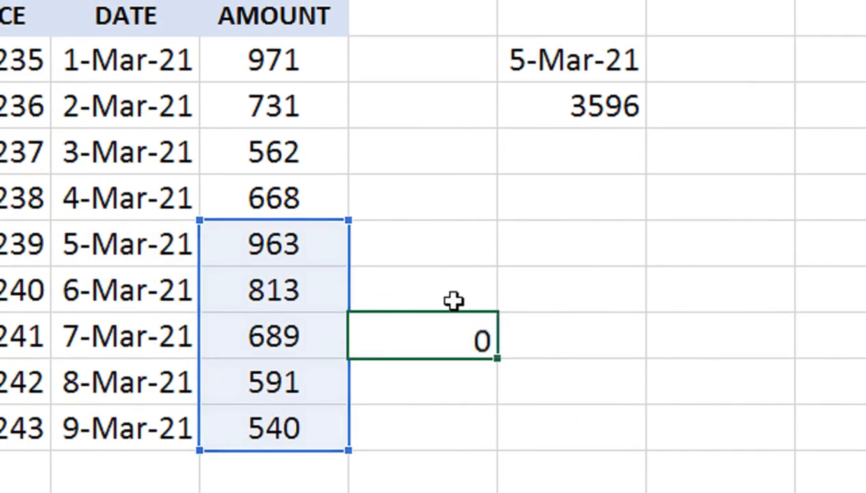
left_click(476, 336)
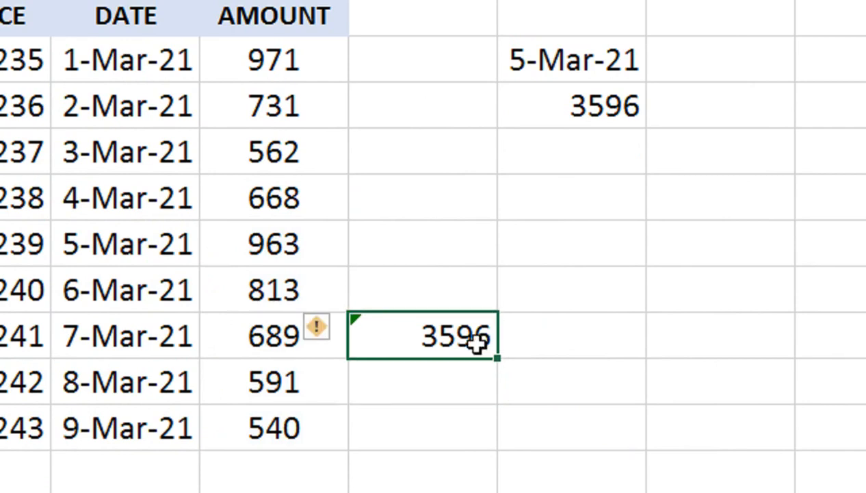
key("Delete")
Step: Change the criteria date in E2 to 3/3/2021
left_click(559, 61)
double_click(559, 61)
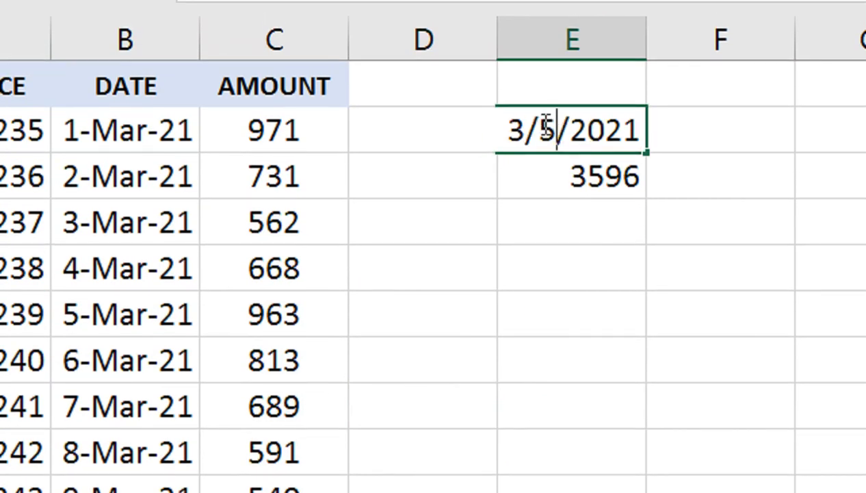
left_click(543, 128)
double_click(543, 132)
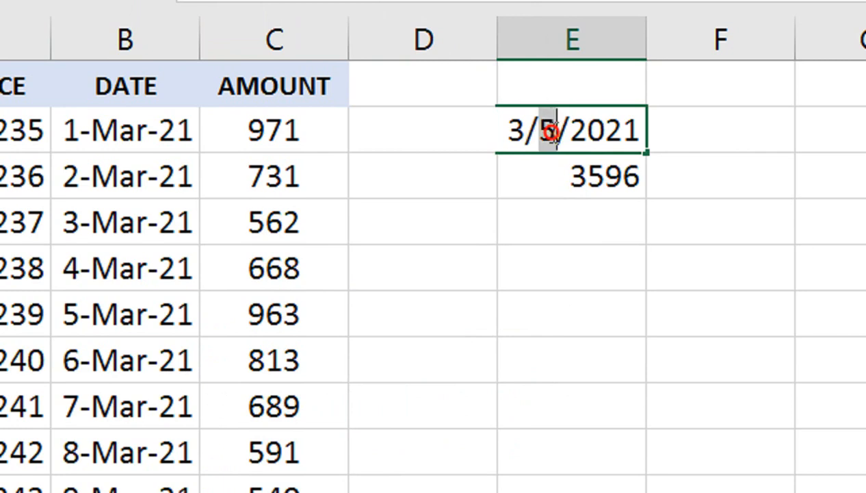
type("3")
key("Return")
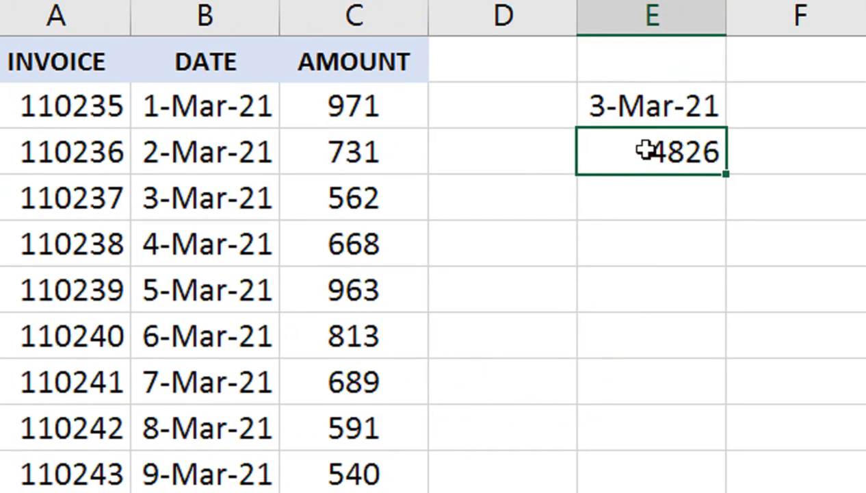
Step: Change the comparison operator in E3's SUMIF criteria to "<="
double_click(662, 106)
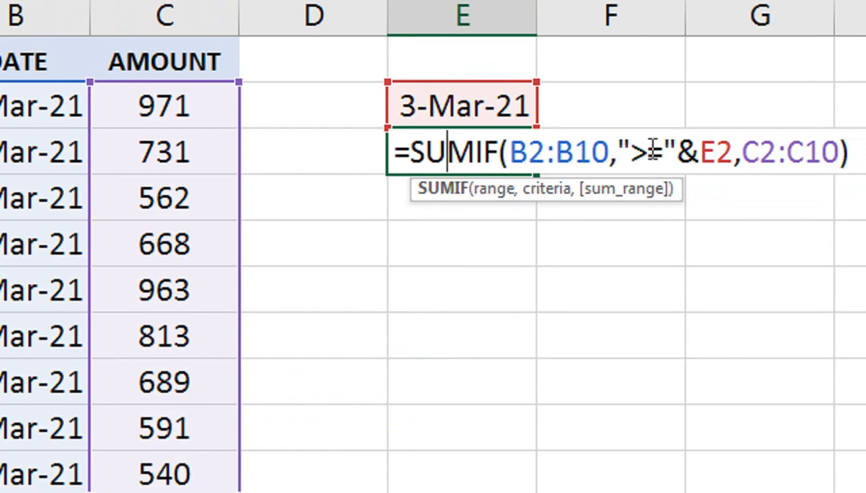
left_click(651, 150)
key("BackSpace")
type("<")
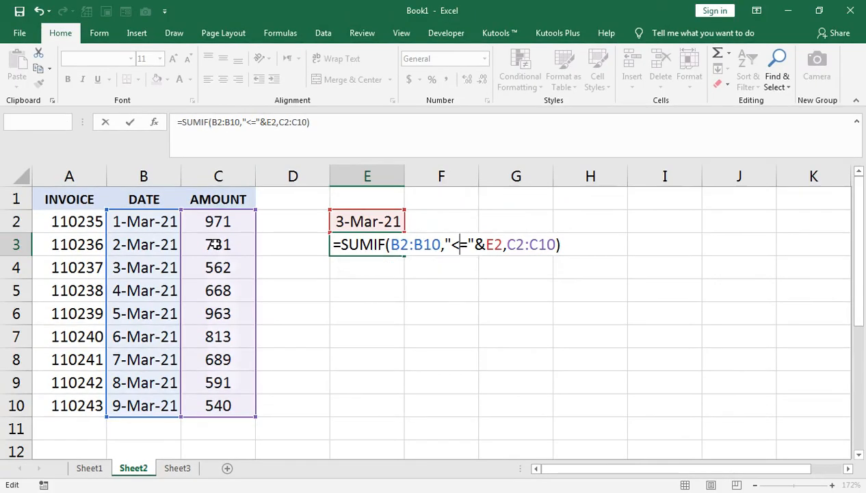
key("Return")
Step: Enter the formula =C2+C3+C4 in E4 to cross-check the SUMIF total
type("=")
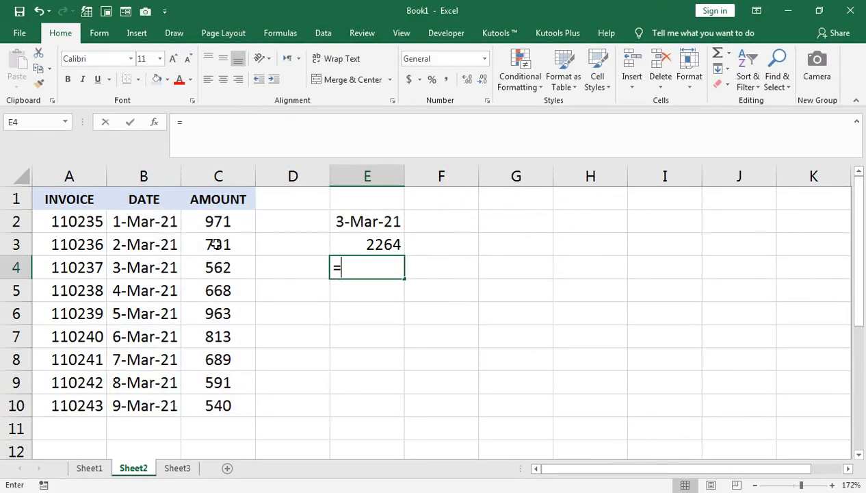
type("S")
key("BackSpace")
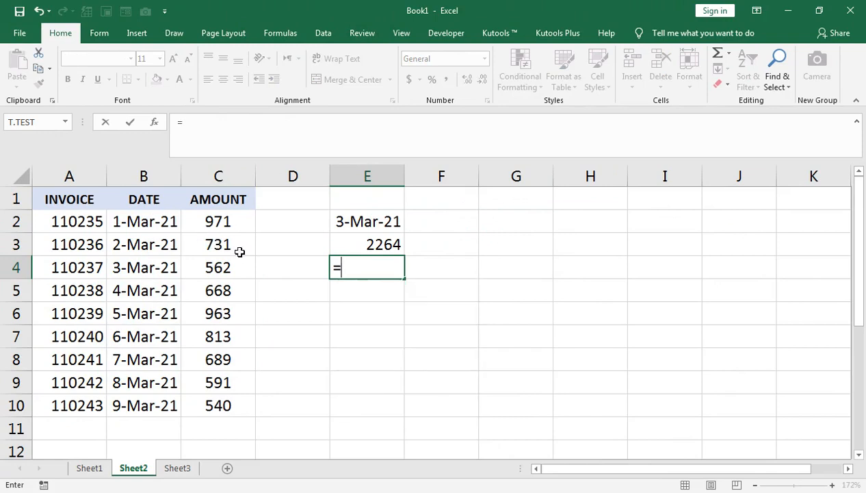
left_click(243, 227)
type("+")
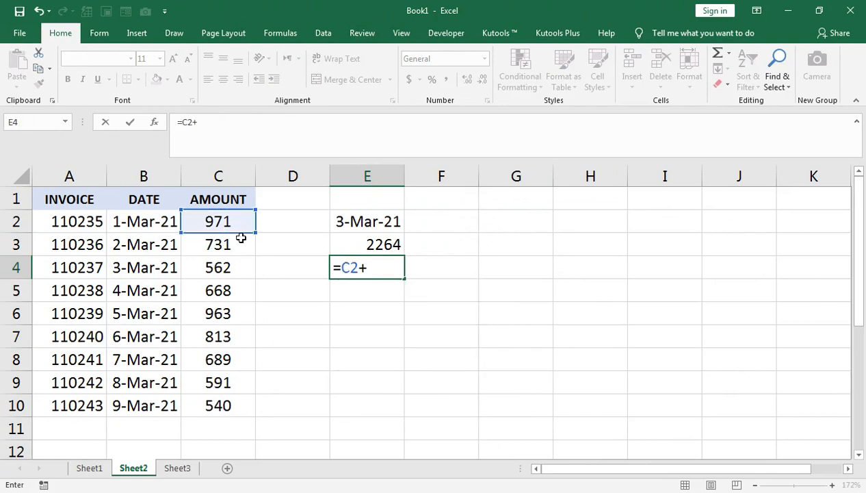
left_click(241, 238)
type("+")
left_click(240, 266)
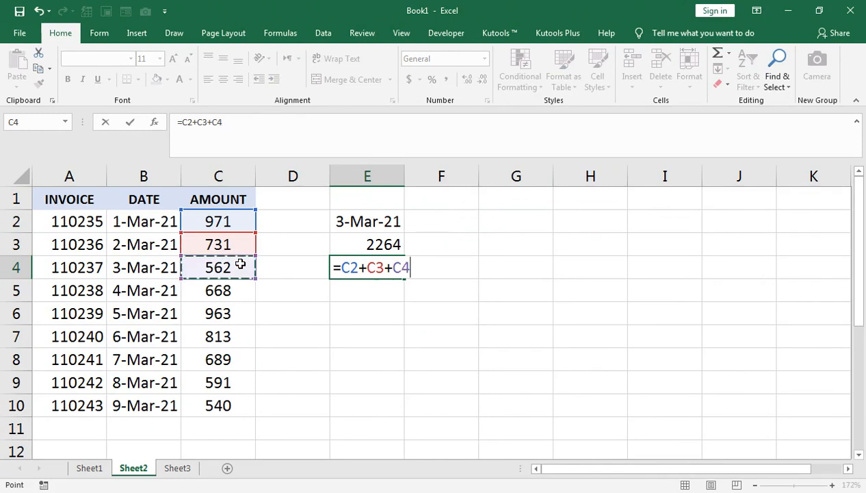
key("Return")
Step: Clear the SUMIF formula and the check formula from E3:E4
left_click_drag(381, 236, 383, 263)
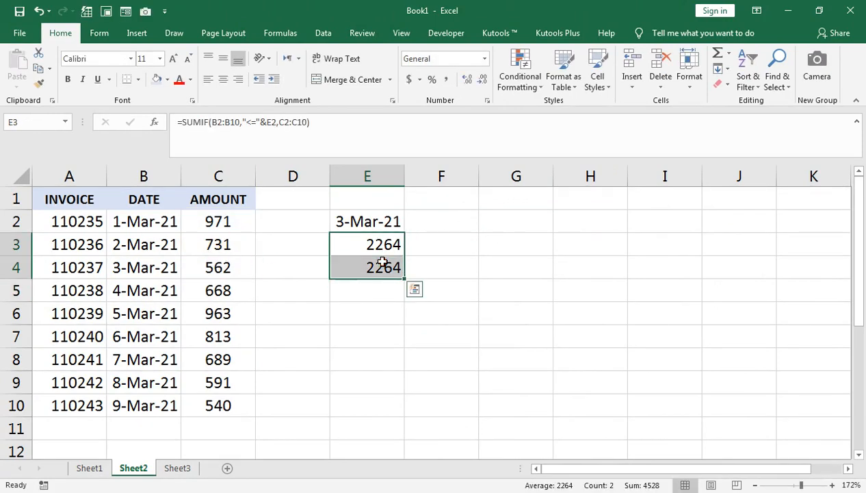
key("Delete")
left_click(199, 315)
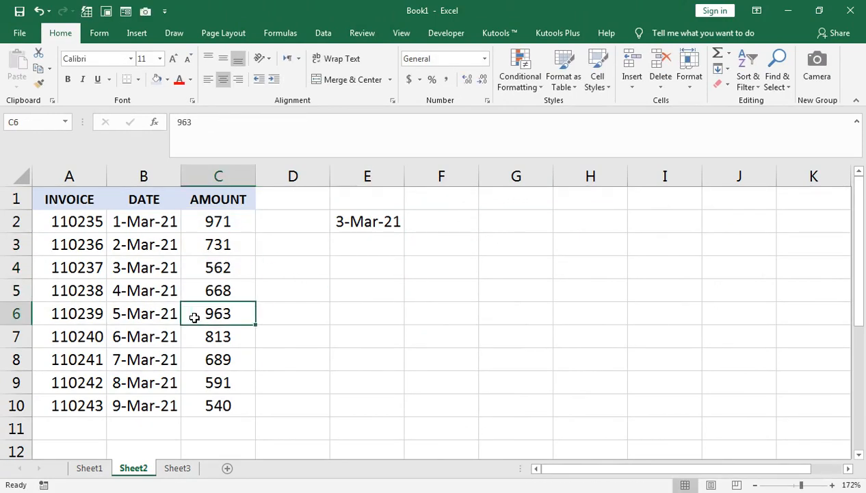
Step: On Sheet3, clear the date and amount cells in rows 3, 5, 7 and 9
key("ctrl+Page_Down")
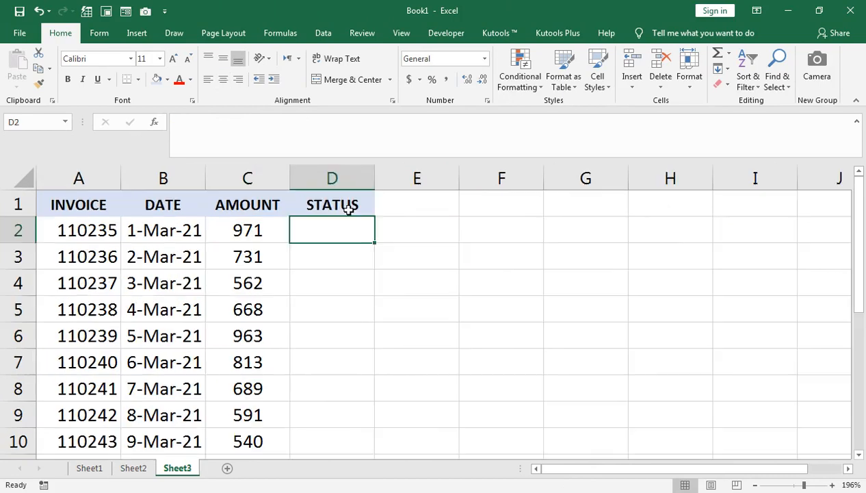
left_click_drag(195, 251, 218, 253)
key("Delete")
left_click(188, 308)
left_click_drag(188, 308, 222, 310)
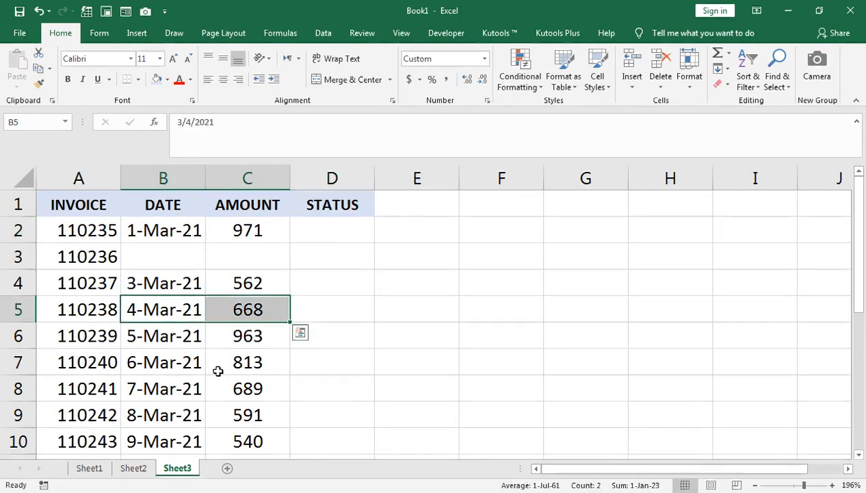
key("Delete")
left_click(150, 370)
left_click_drag(150, 370, 218, 363)
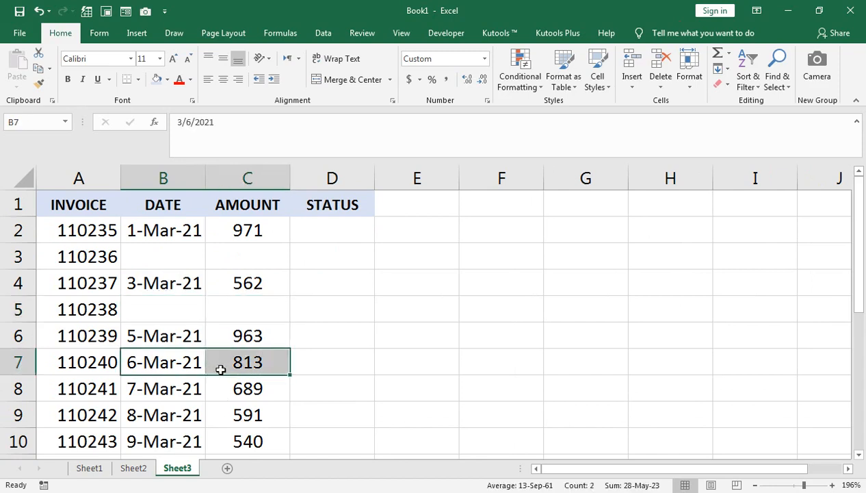
key("Delete")
left_click_drag(164, 412, 222, 414)
key("Delete")
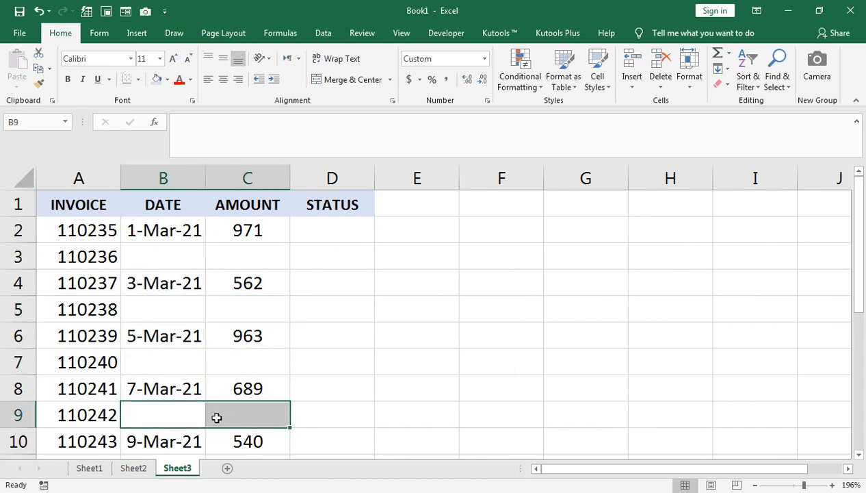
Step: Enter =IF(B2<>"","COMPLETED","") in D2 to set the status from the invoice date
left_click(317, 226)
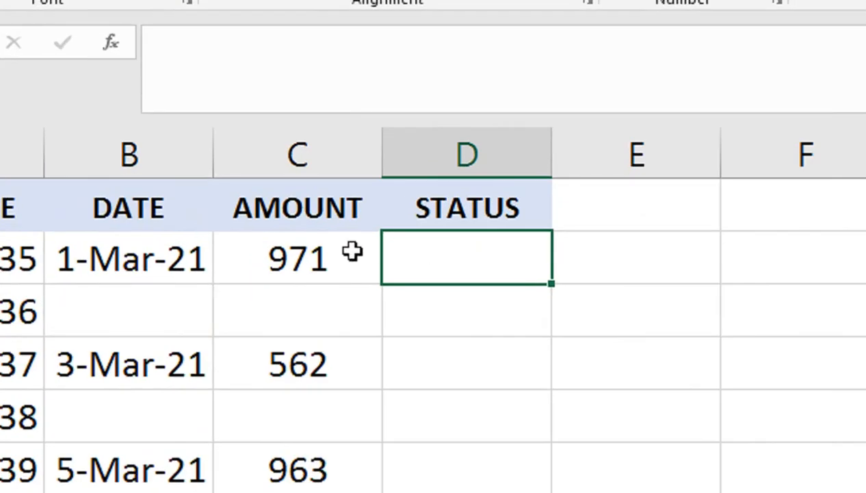
type("=IF(")
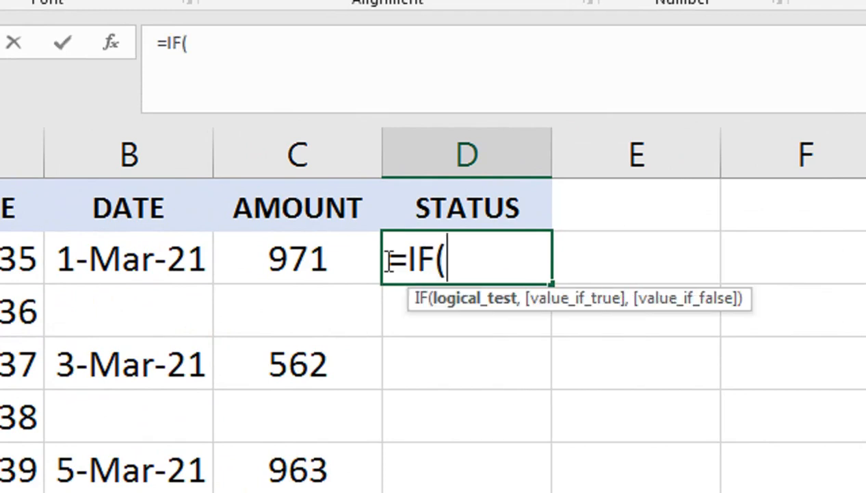
left_click(216, 264)
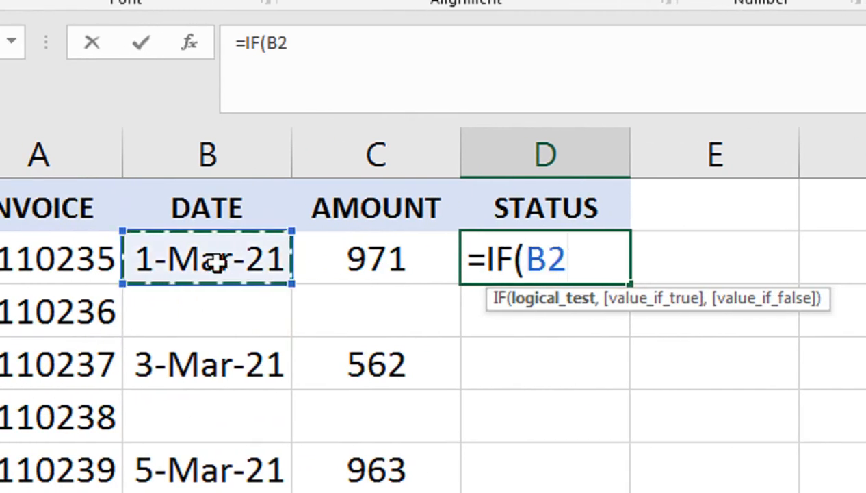
type("<>")
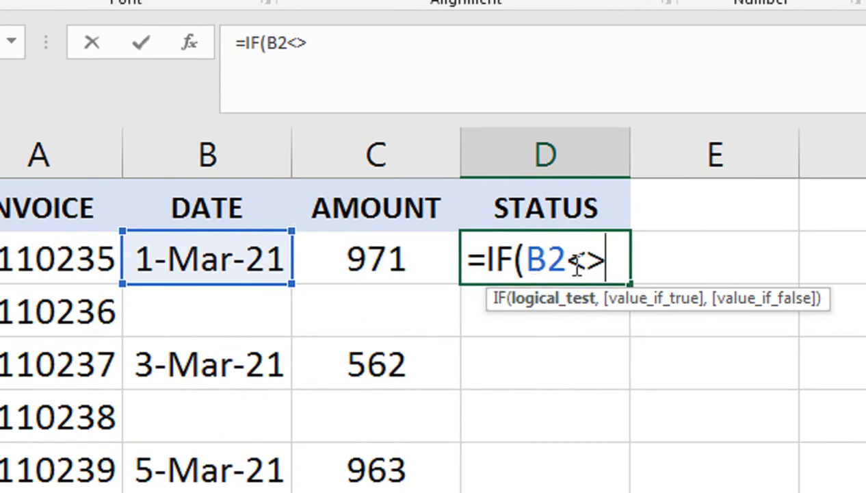
type("\"\",")
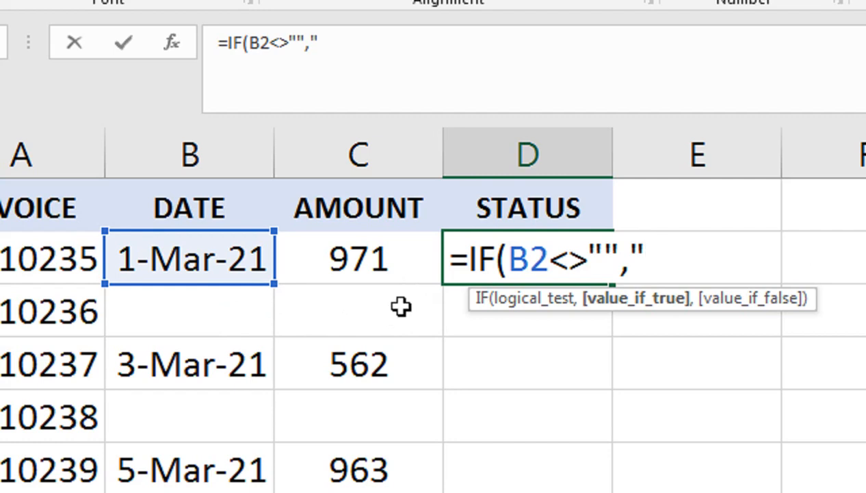
type("COMP")
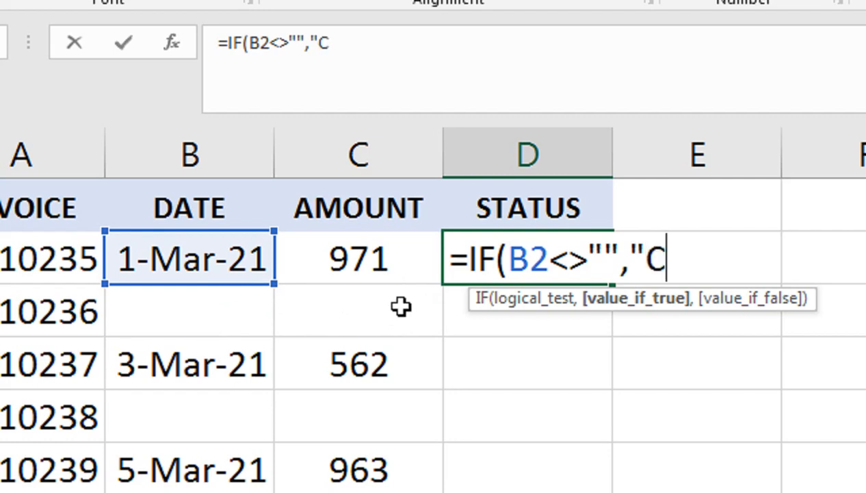
type("TE")
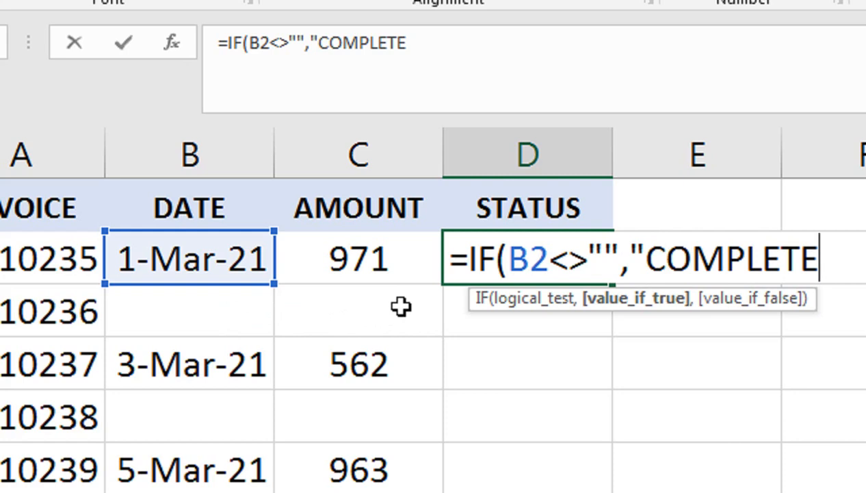
type("D\",\"\")")
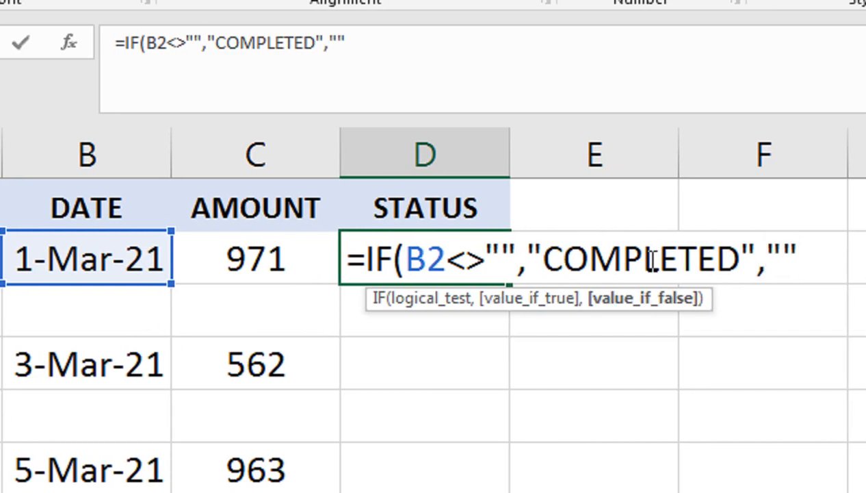
key("Return")
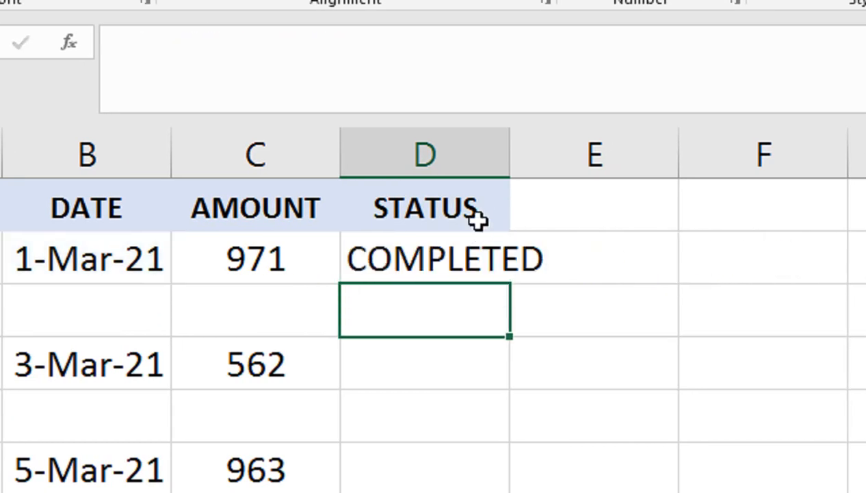
Step: Autofit the STATUS column's width and fill D2's formula down to D10
double_click(510, 152)
left_click(533, 267)
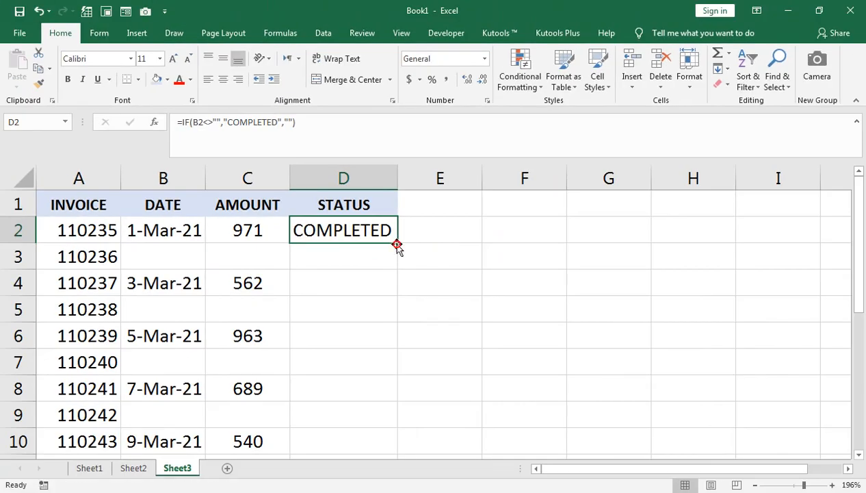
double_click(556, 282)
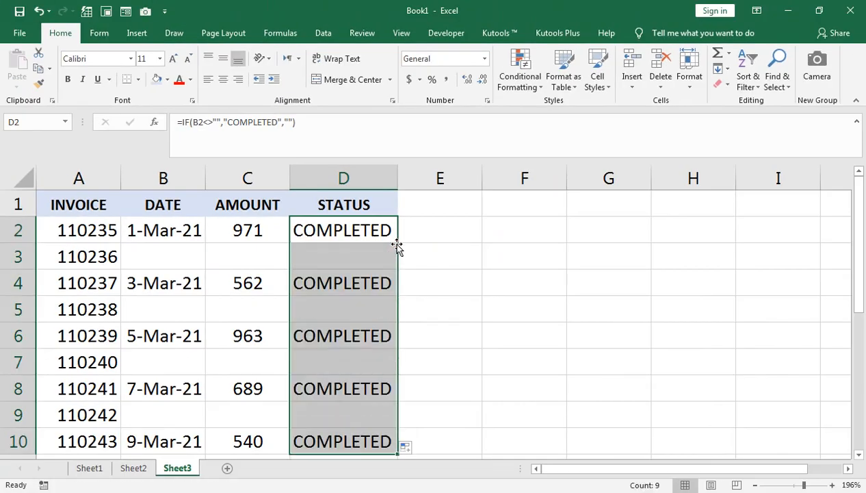
Step: Test the status formula for invoice 110236 by entering the date 2-MAR-21 in B3 and the amount 1200 in C3
left_click(156, 254)
type("2-")
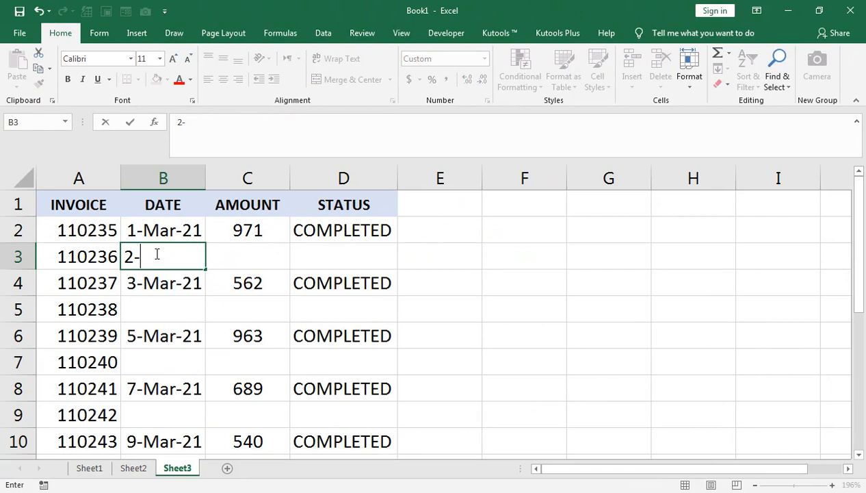
type("MAR-21")
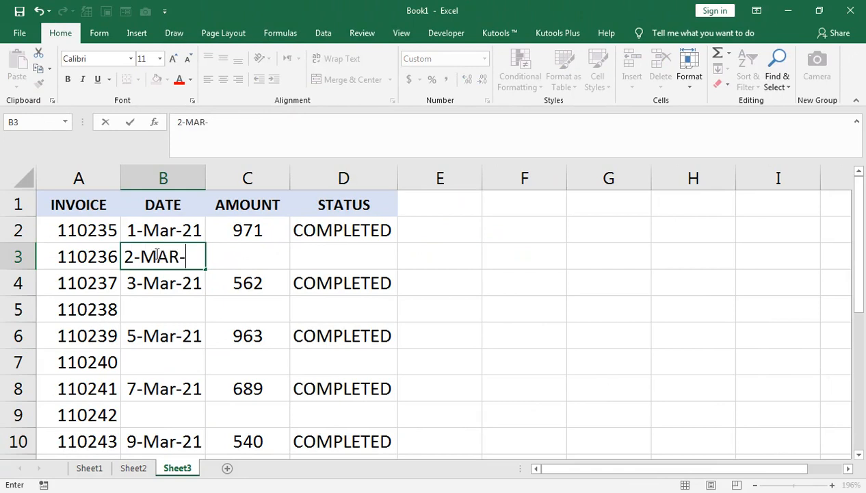
key("Return")
key("Right")
key("Up")
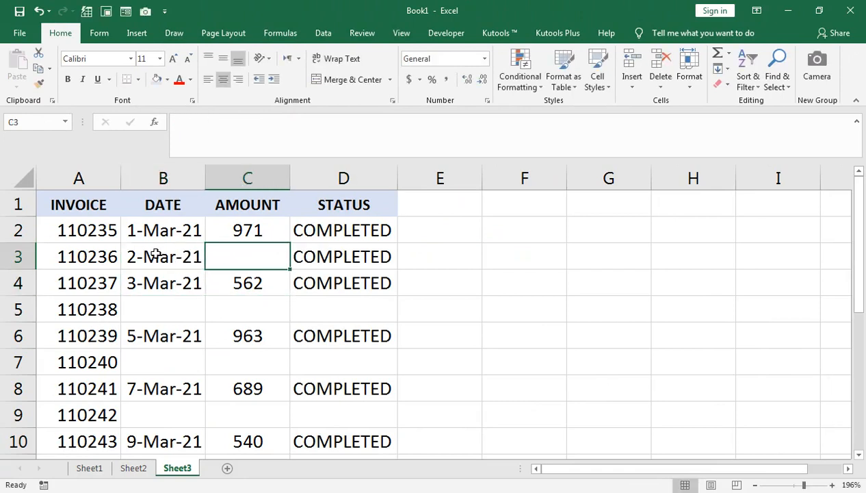
type("1200")
key("Return")
key("Up")
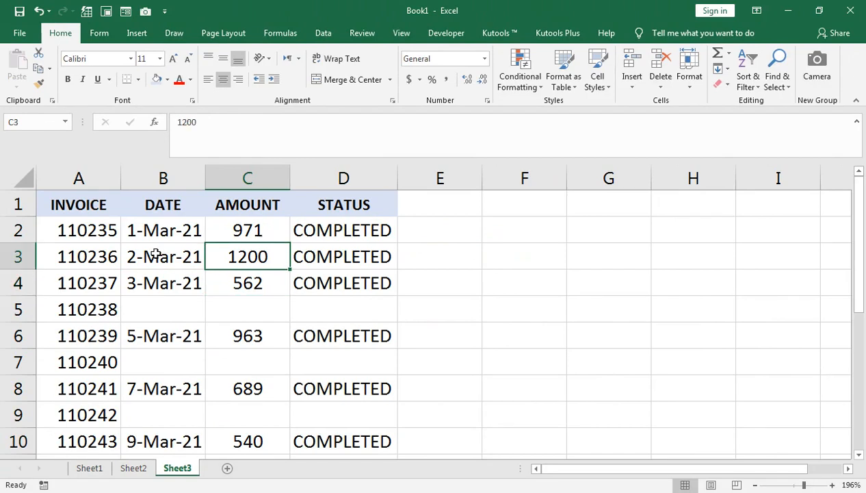
key("Right")
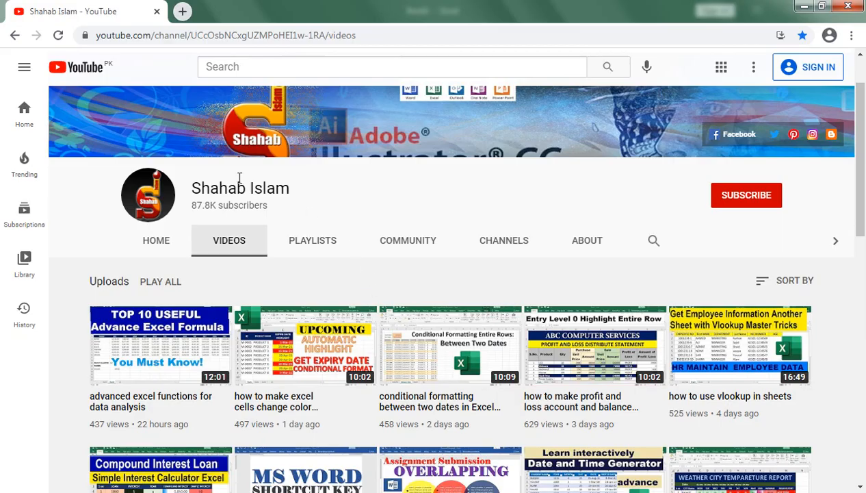
scroll(68, 223, "up", 1)
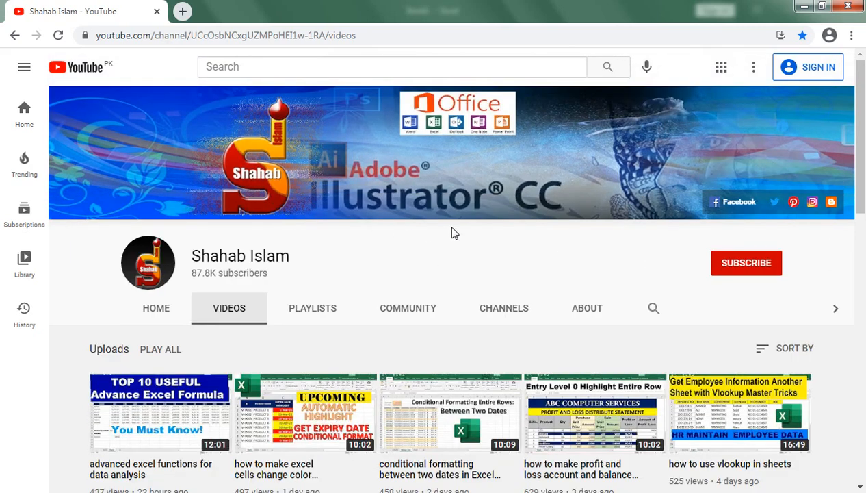